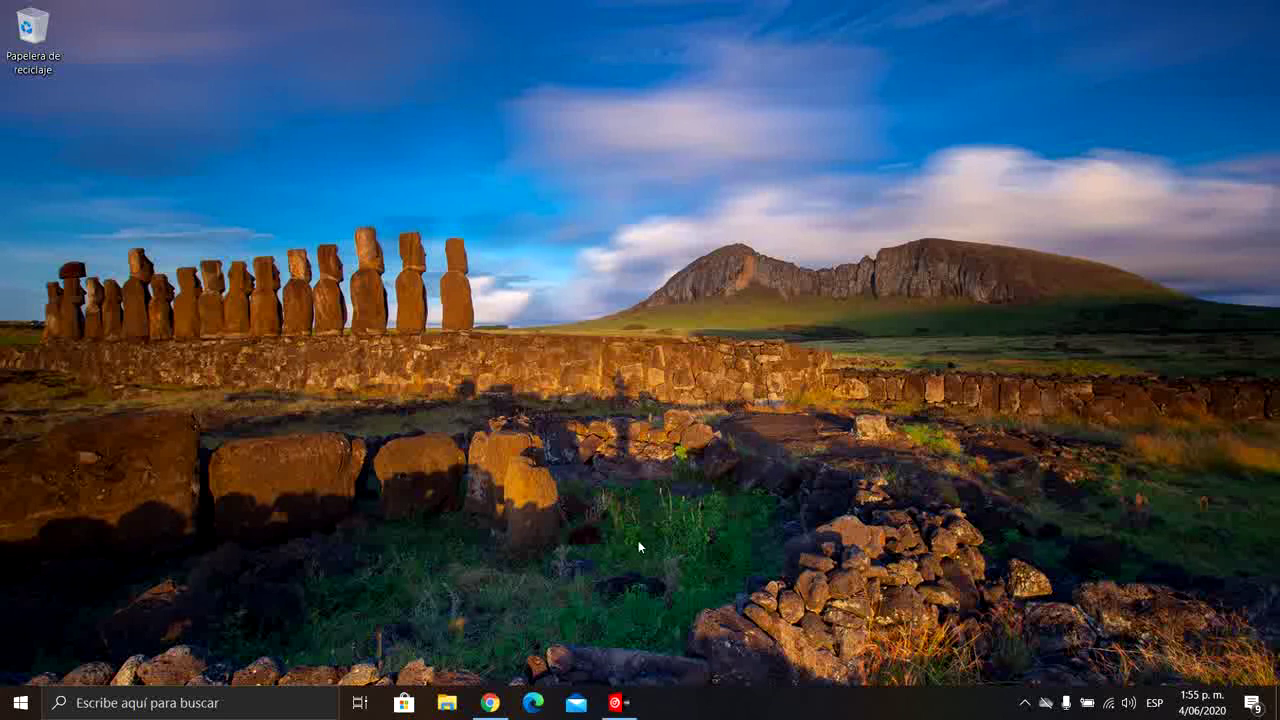
Step: Switch to Chrome and look through the newest VirtualDJ add-ons, including the second results page, for the Broadcaster GFX video skins
left_click(488, 703)
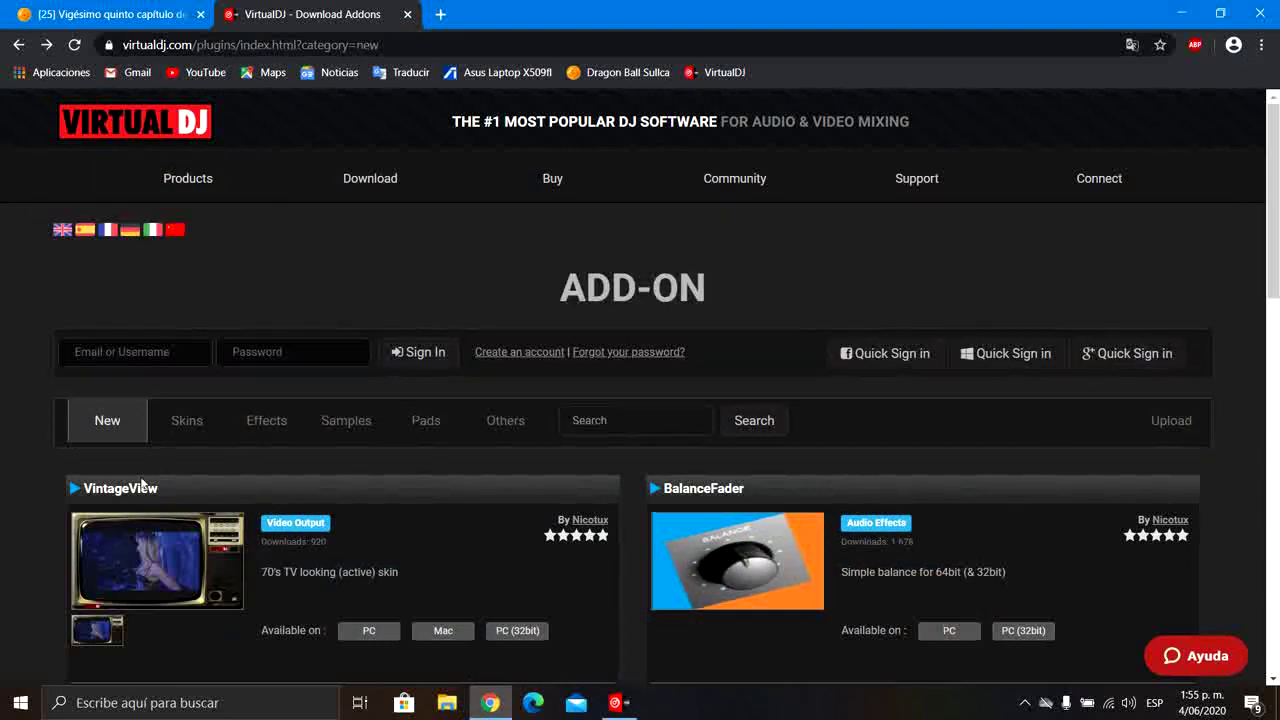
scroll(248, 497, "down", 6)
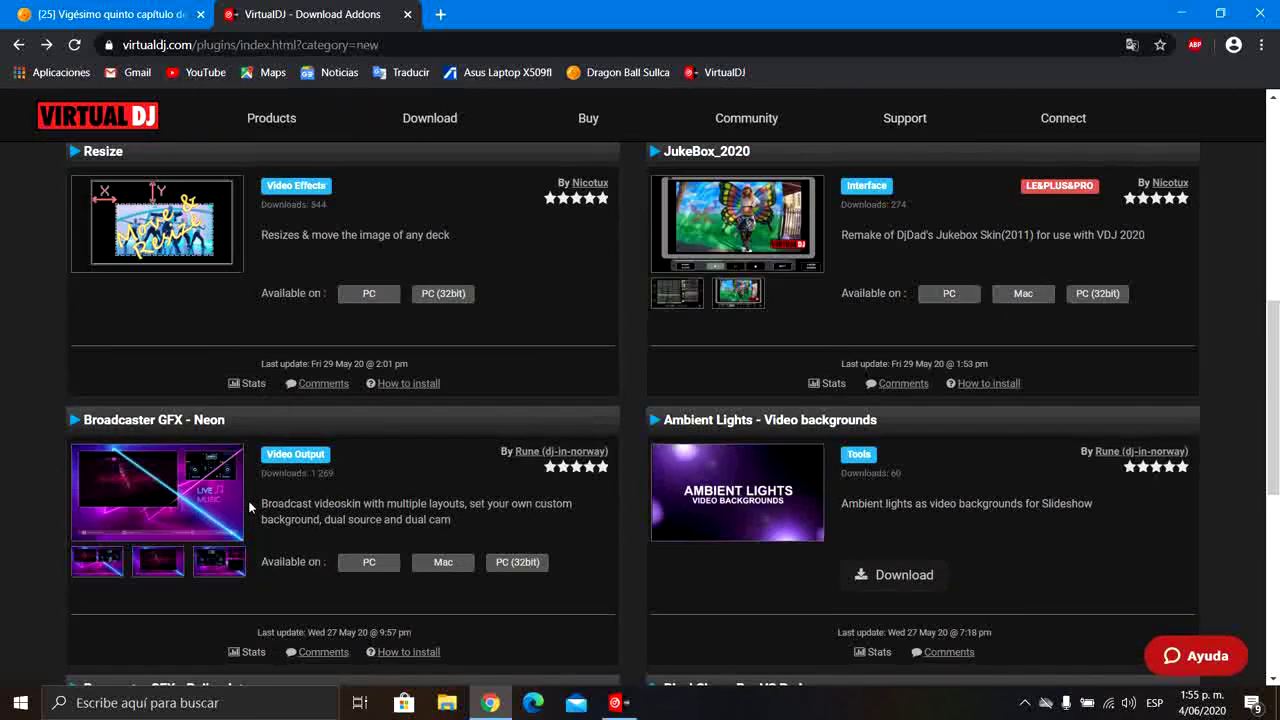
scroll(249, 507, "down", 3)
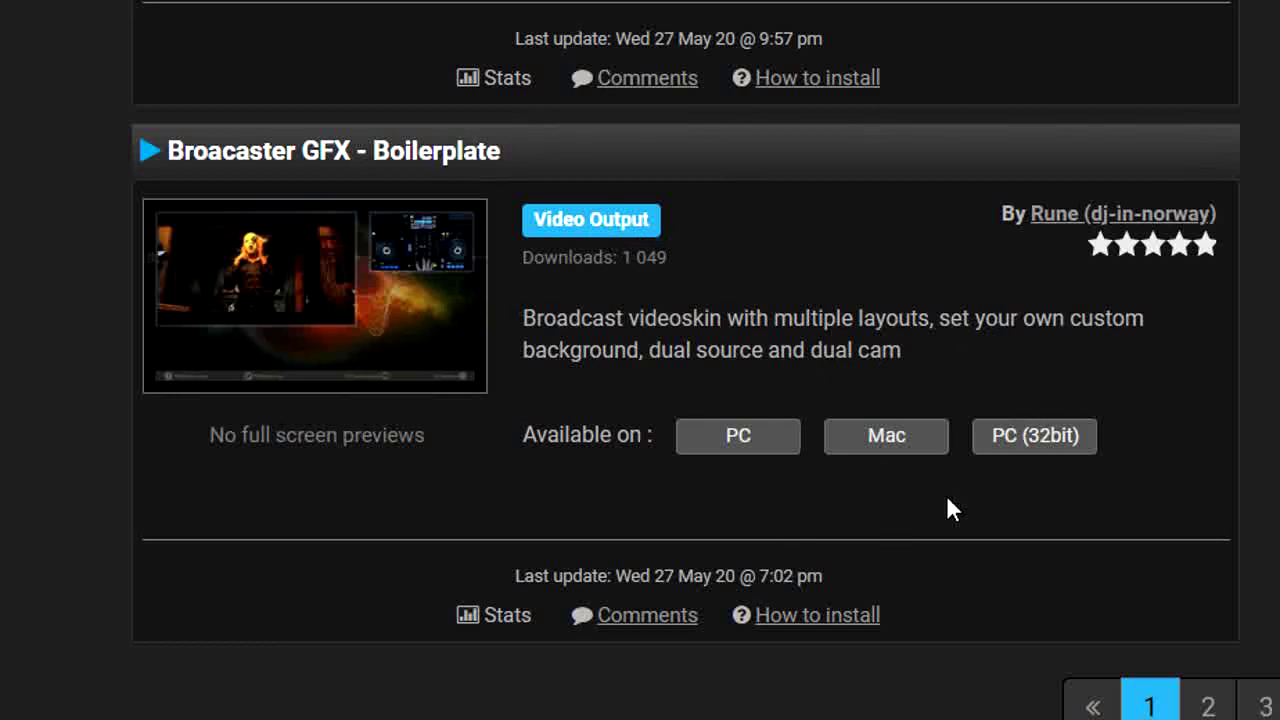
left_click(1210, 706)
scroll(617, 306, "down", 5)
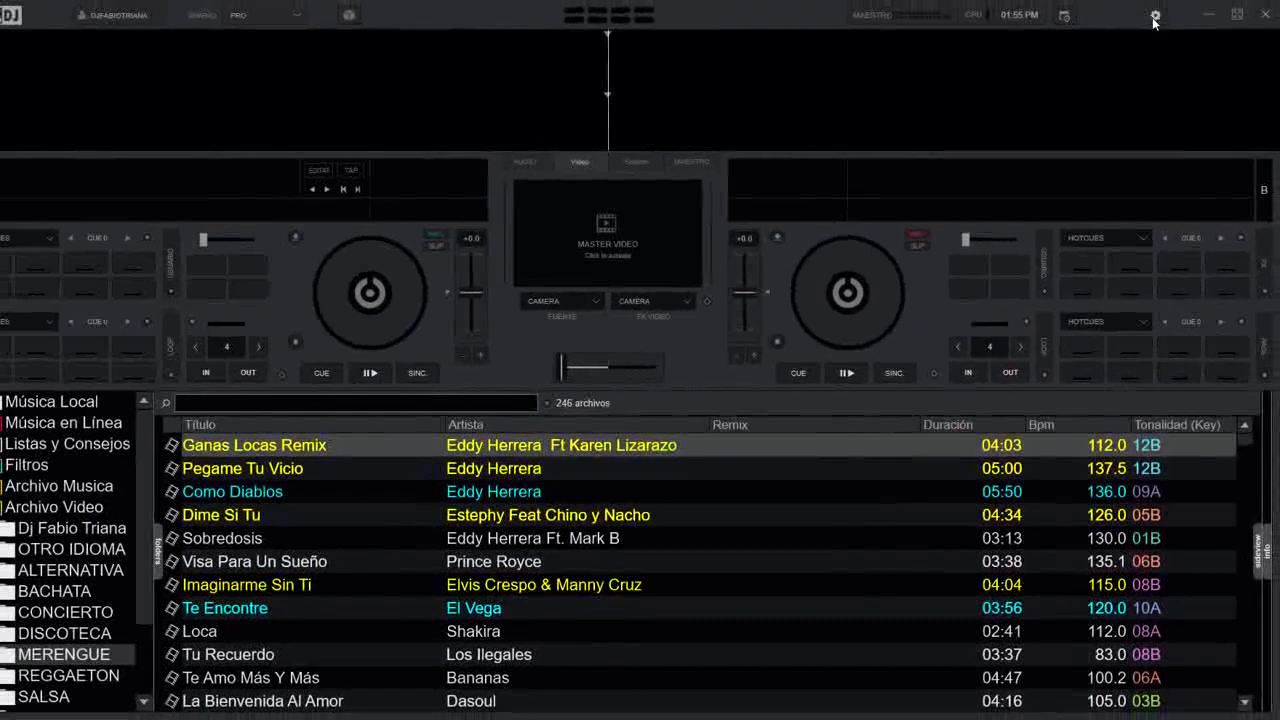
Step: In VirtualDJ's settings, install the Broacaster GFX - Boilerplate video output skin from the extensions
left_click(1155, 17)
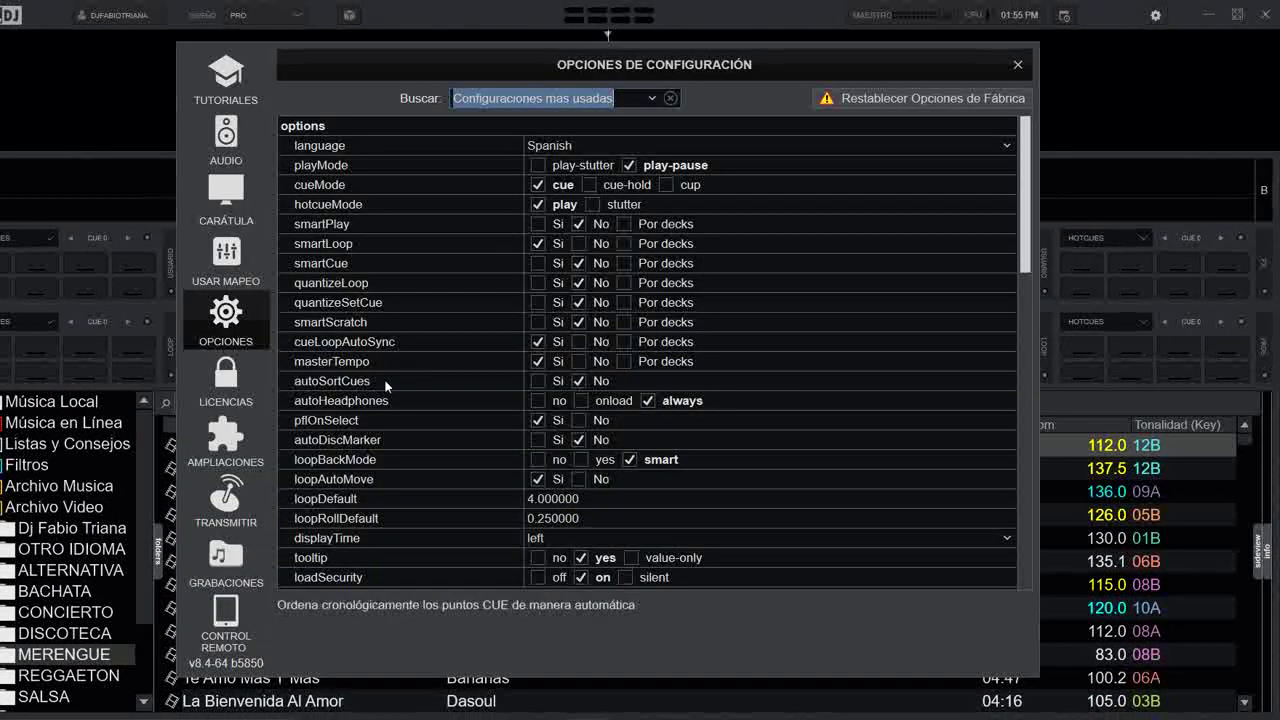
left_click(227, 445)
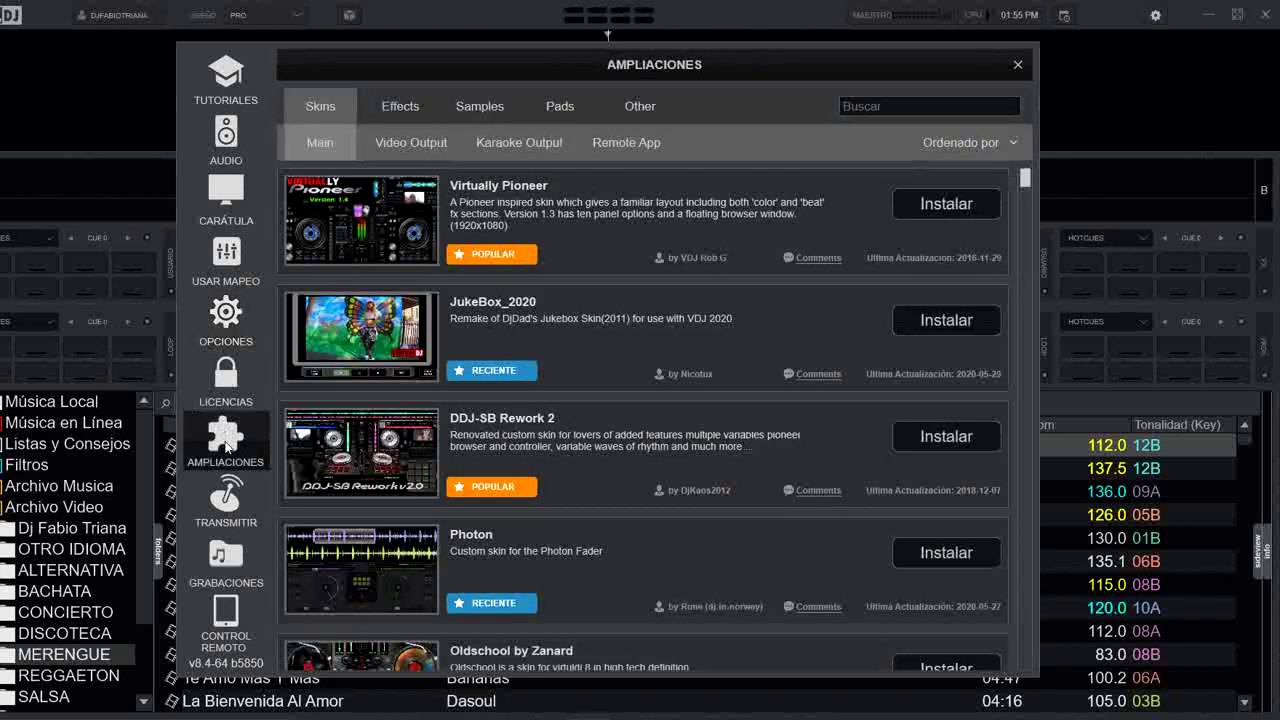
left_click(410, 143)
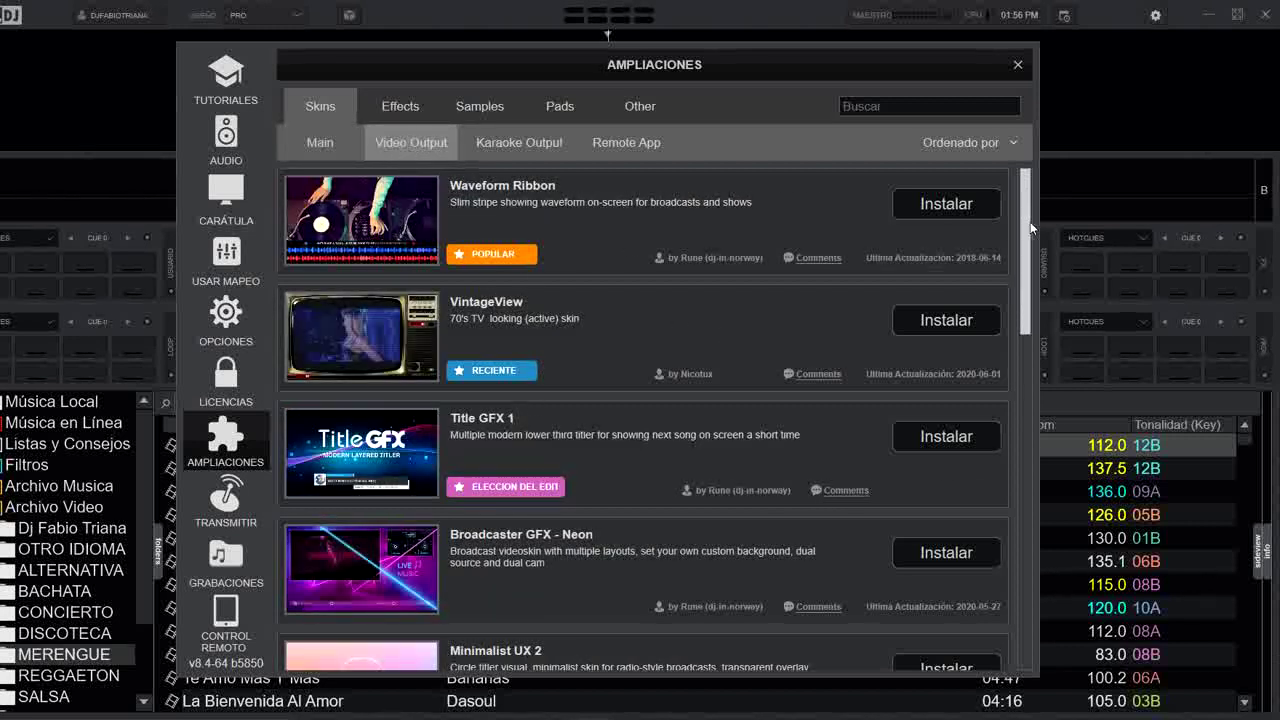
left_click_drag(1030, 228, 1030, 359)
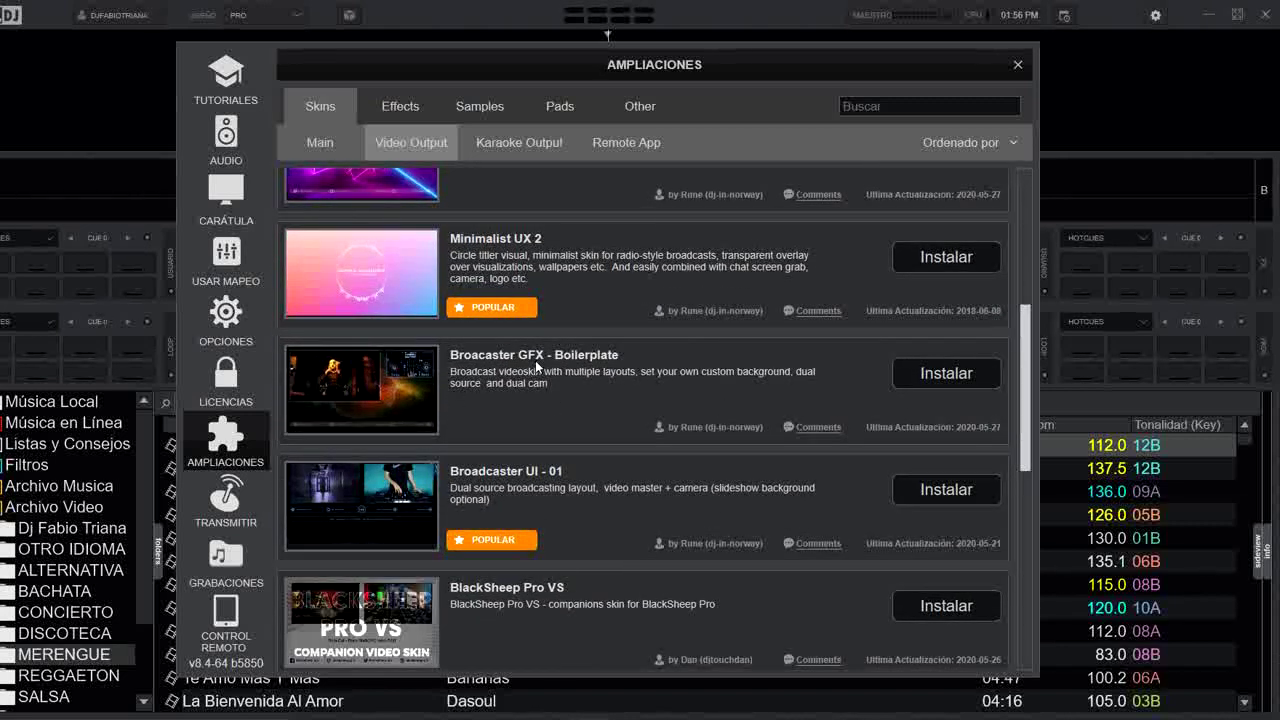
left_click(921, 377)
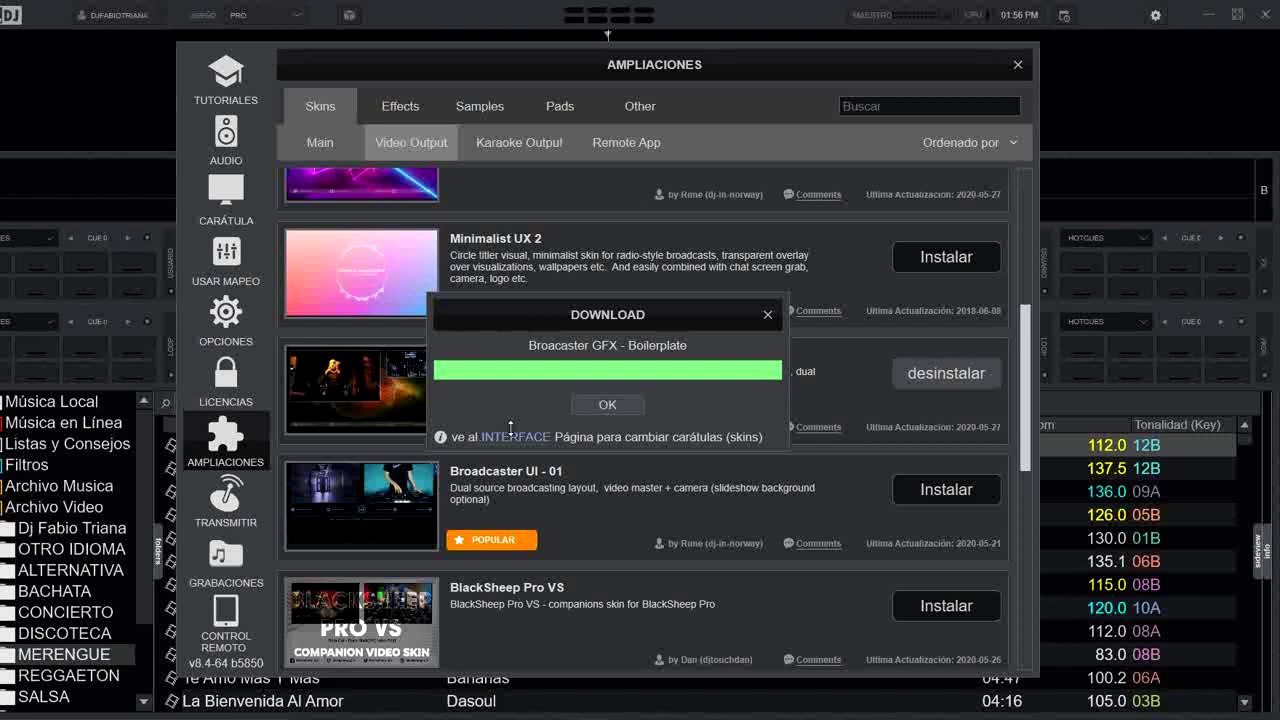
left_click(608, 405)
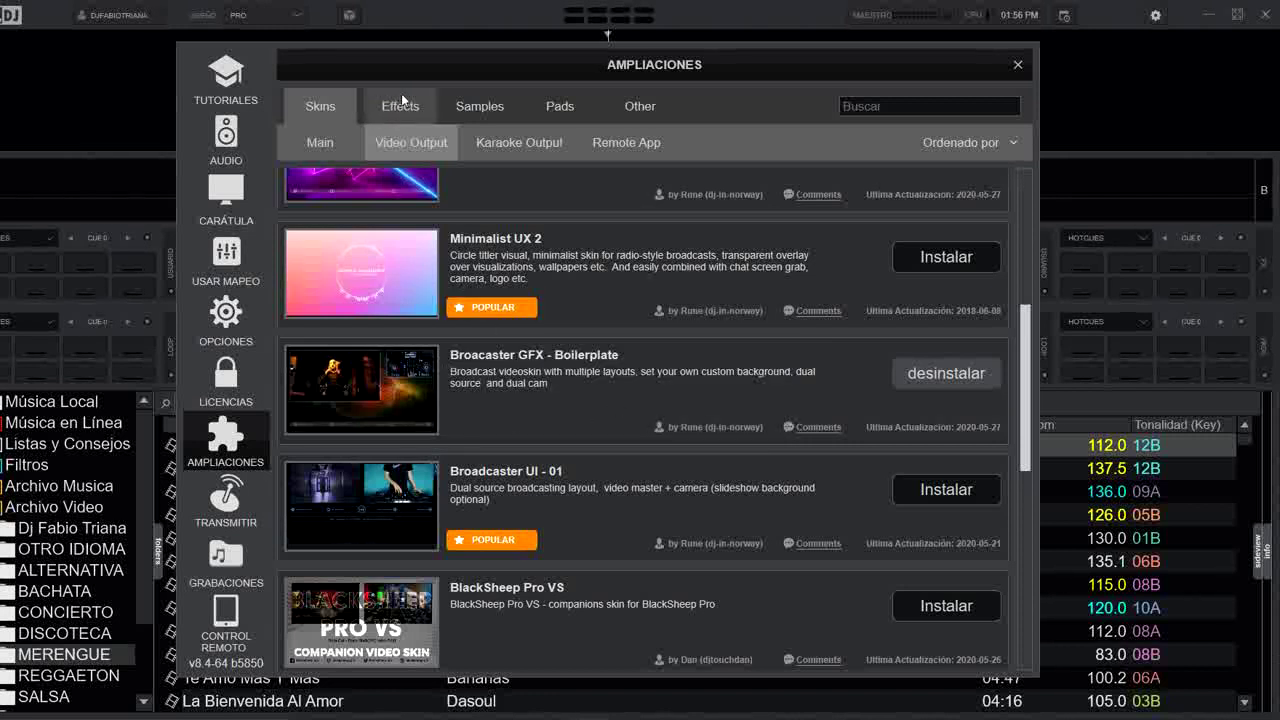
Step: Install the BCaster GFX pads extension and close the settings window
left_click(553, 108)
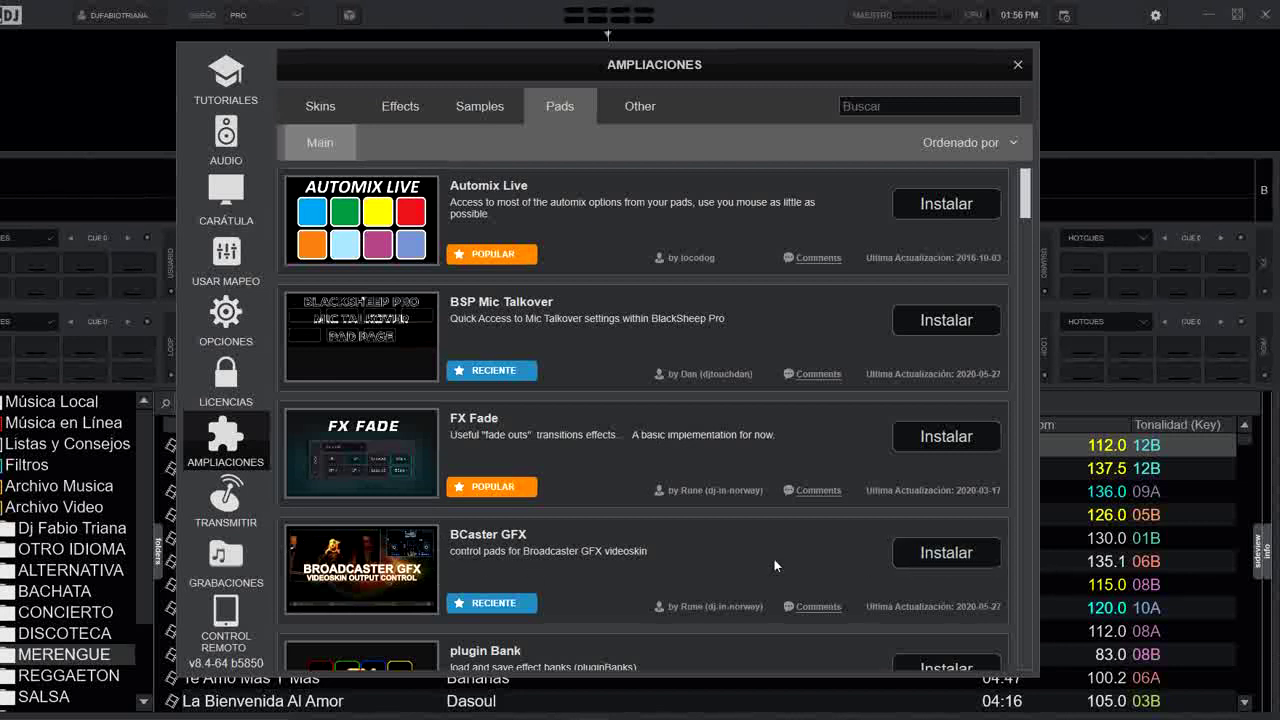
left_click(945, 555)
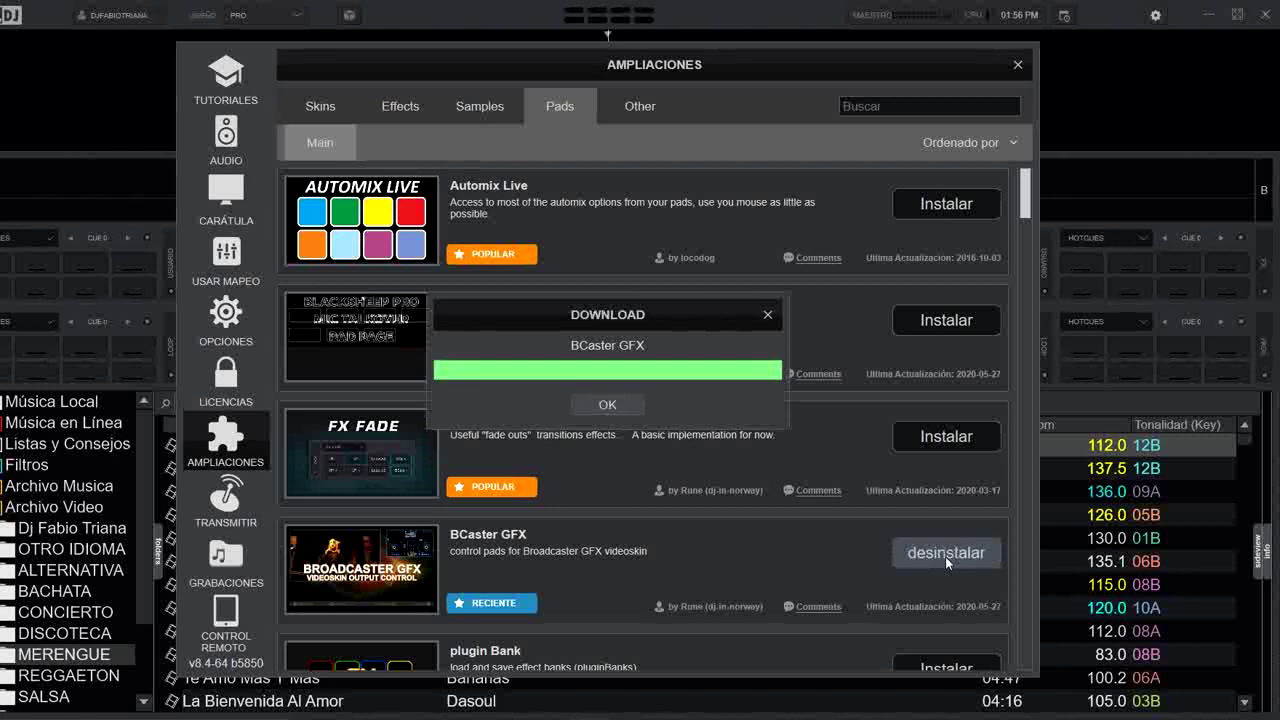
left_click(620, 407)
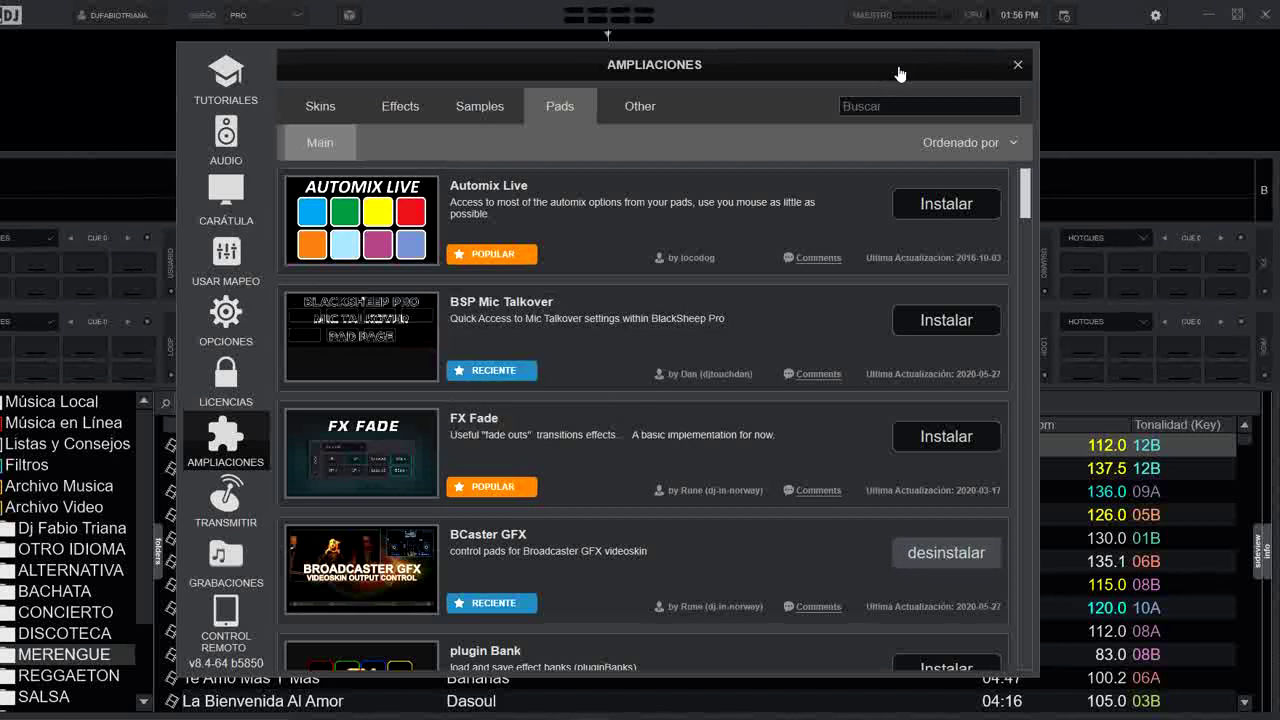
left_click(1017, 64)
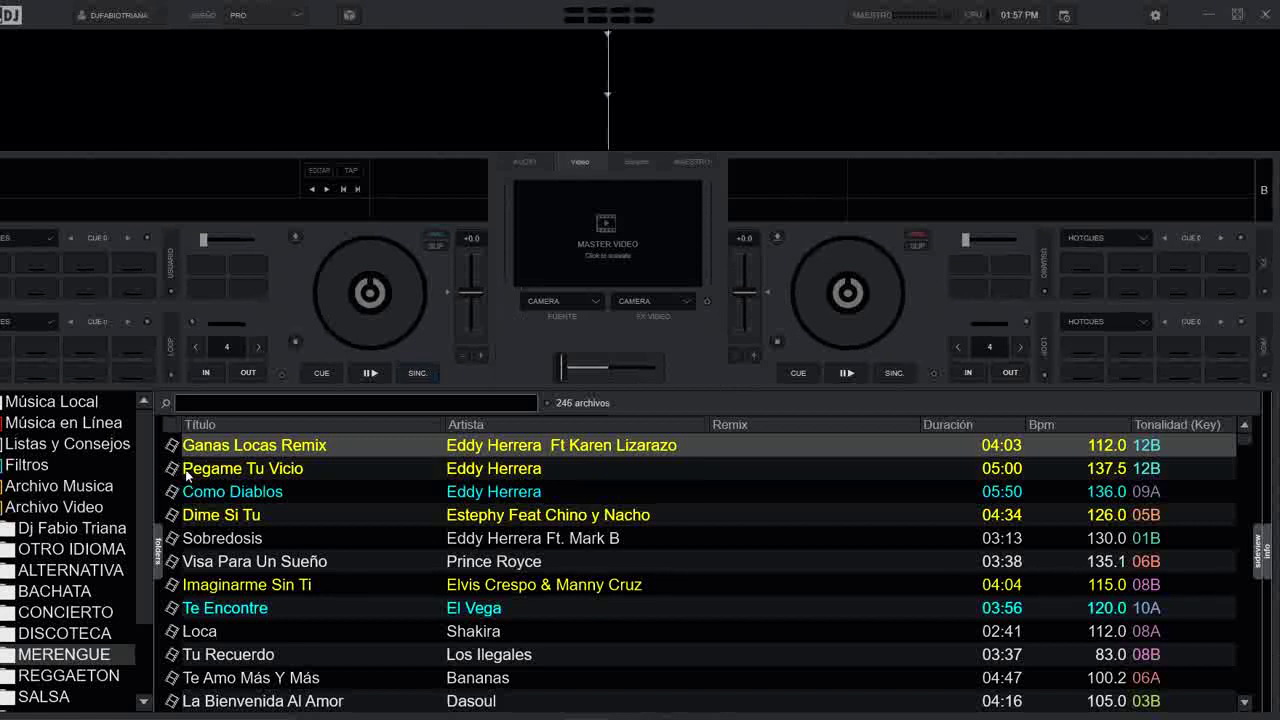
Step: Load Ganas Locas Remix onto deck A, and close the floating video output window with the settings open
left_click_drag(248, 453, 363, 283)
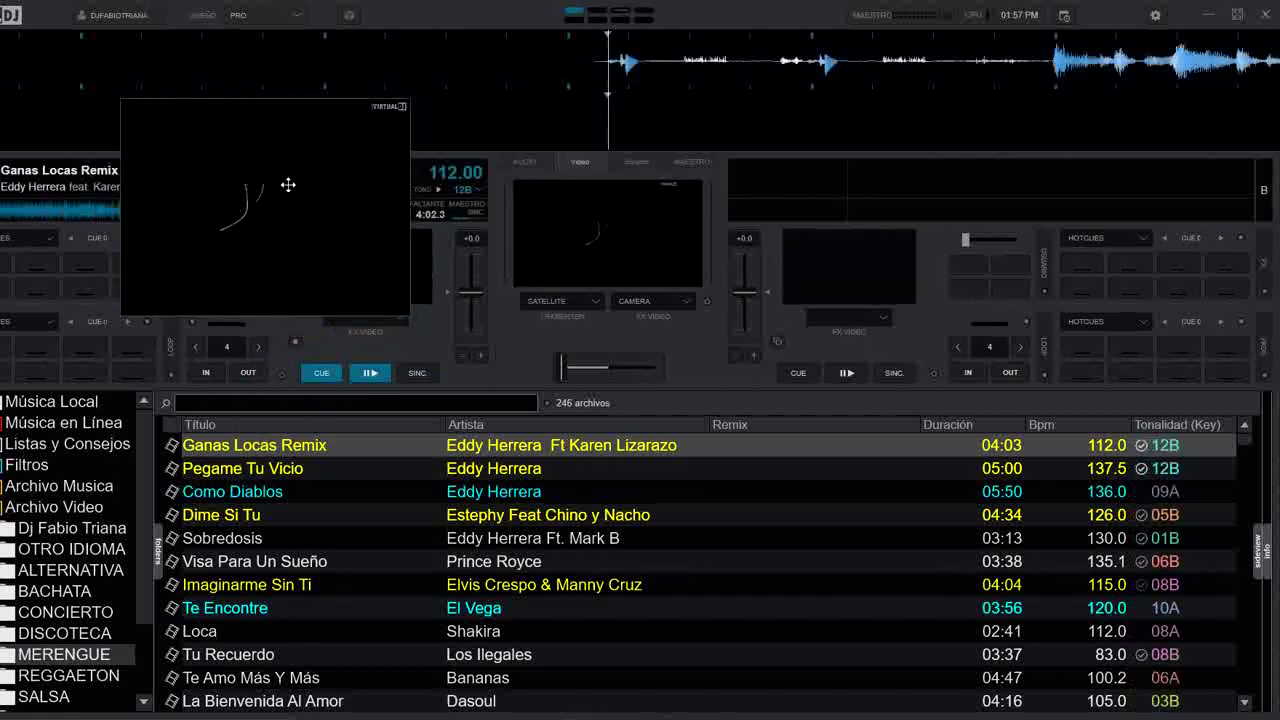
left_click(1154, 16)
right_click(214, 154)
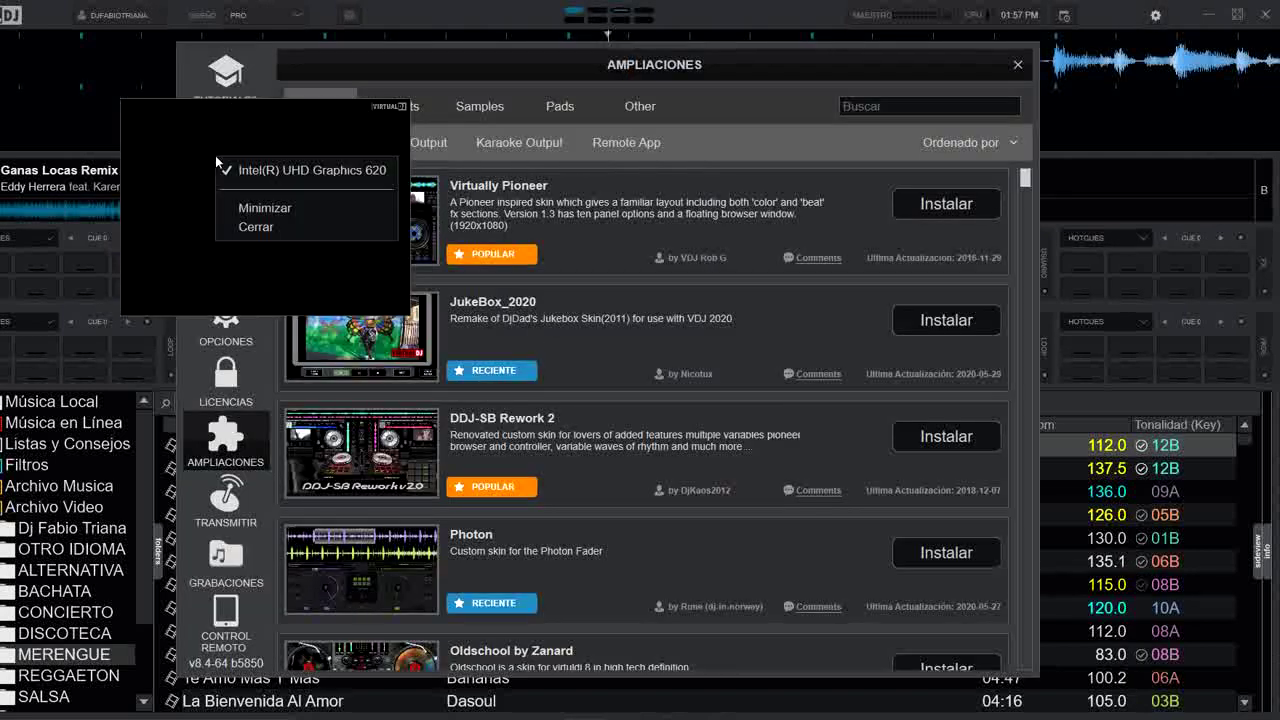
left_click(301, 230)
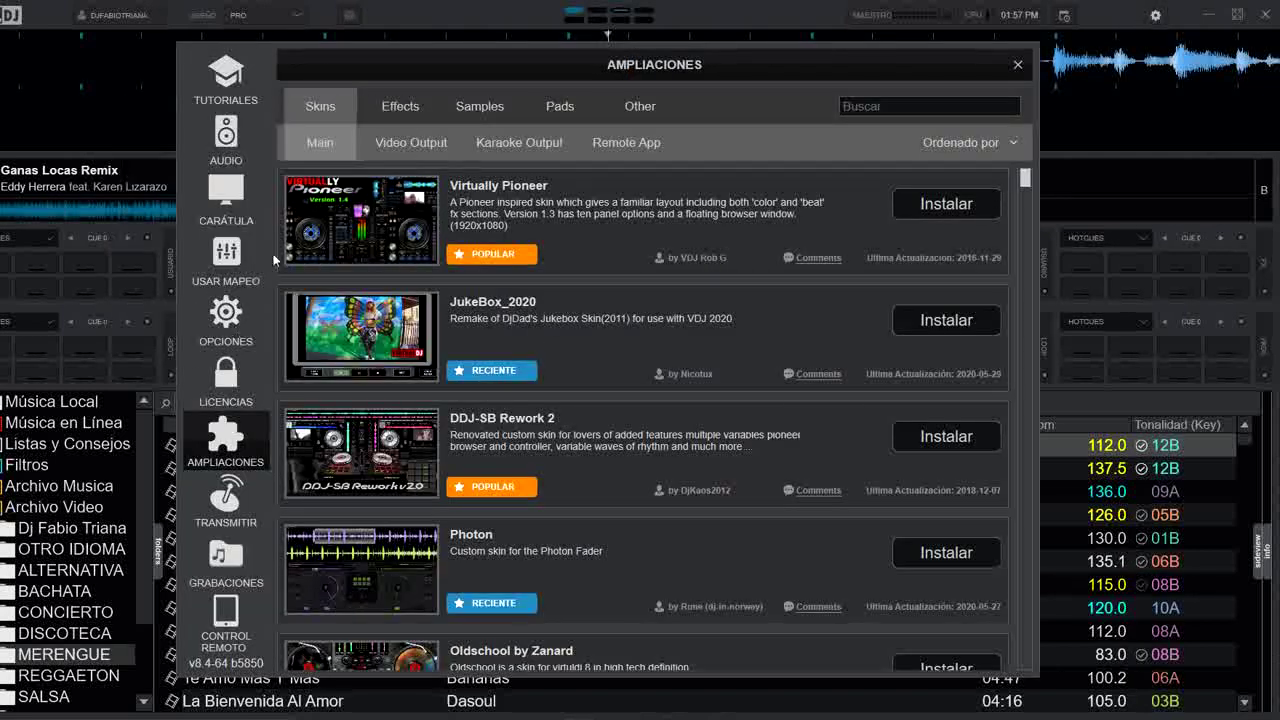
Step: Apply Broacaster GFX - Boilerplate as the video output skin and close the settings
left_click(226, 198)
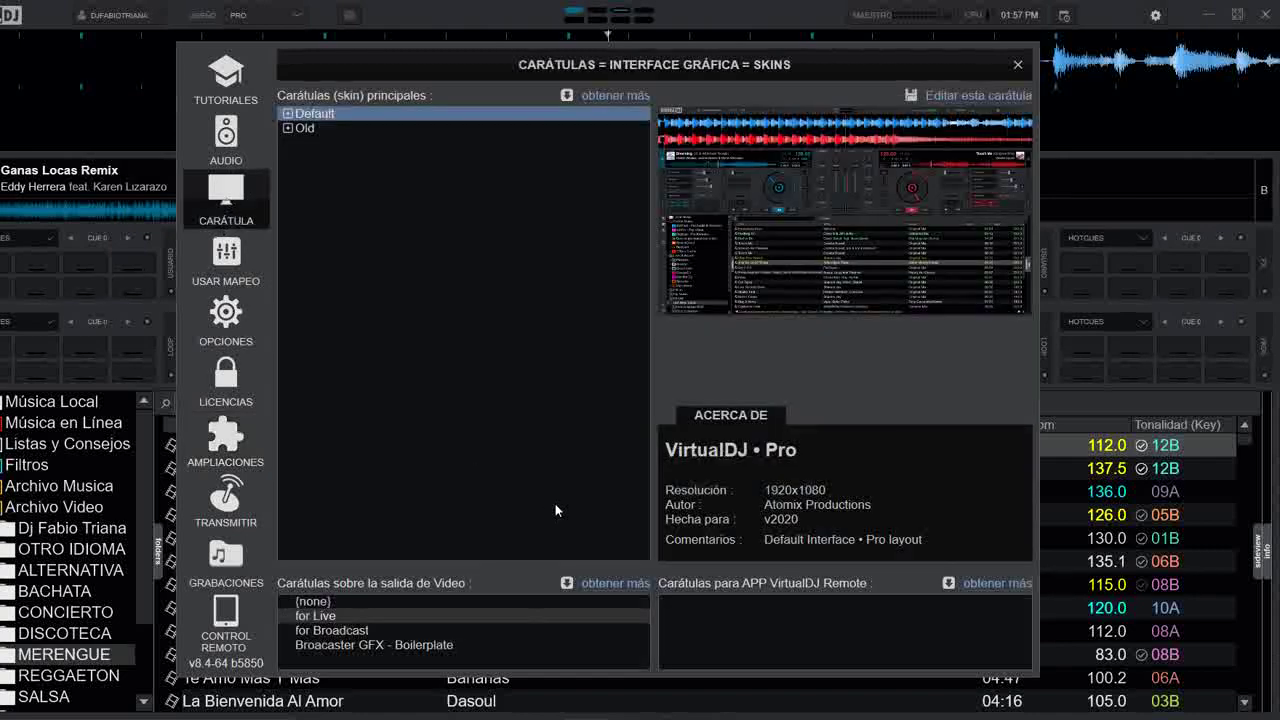
mouse_move(339, 644)
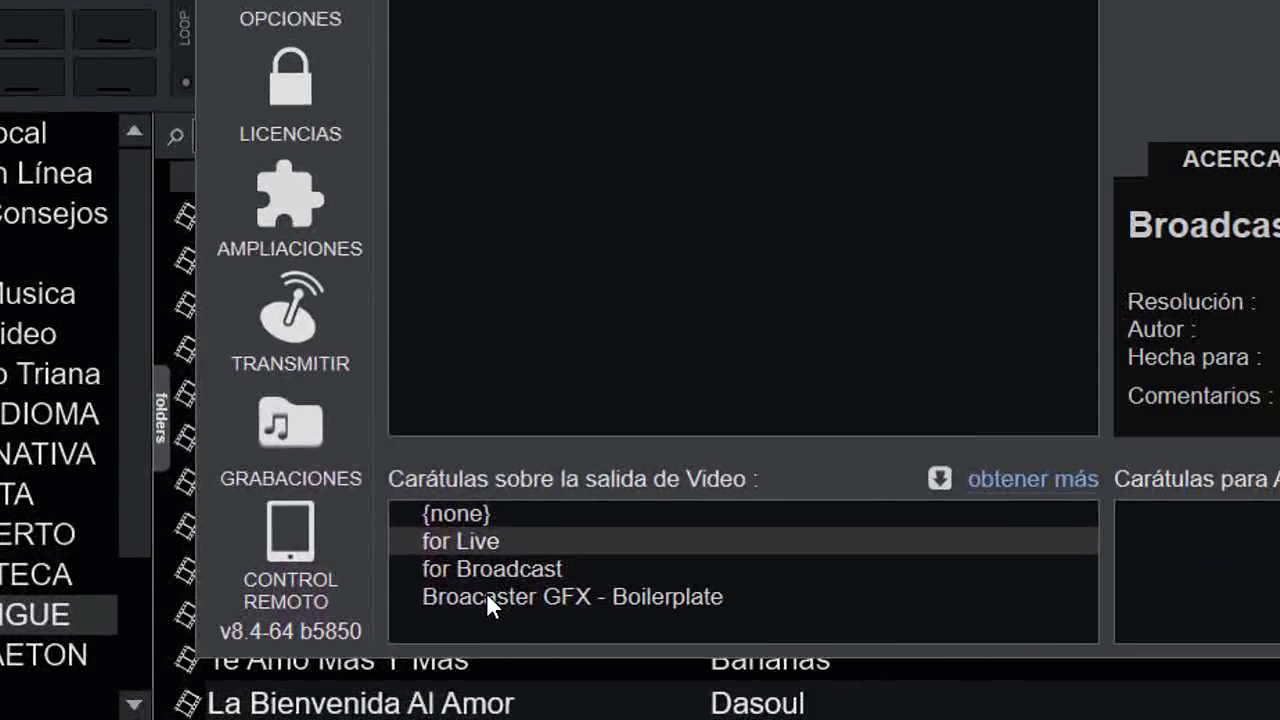
left_click(335, 642)
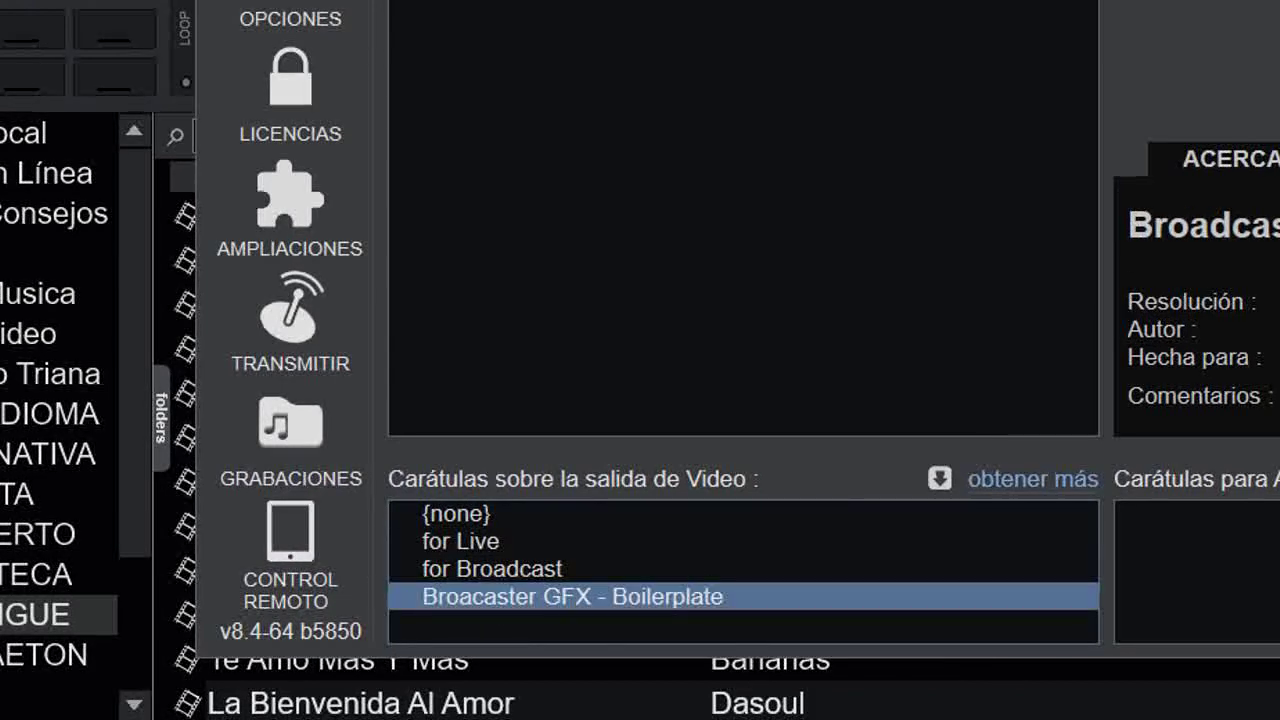
key("Escape")
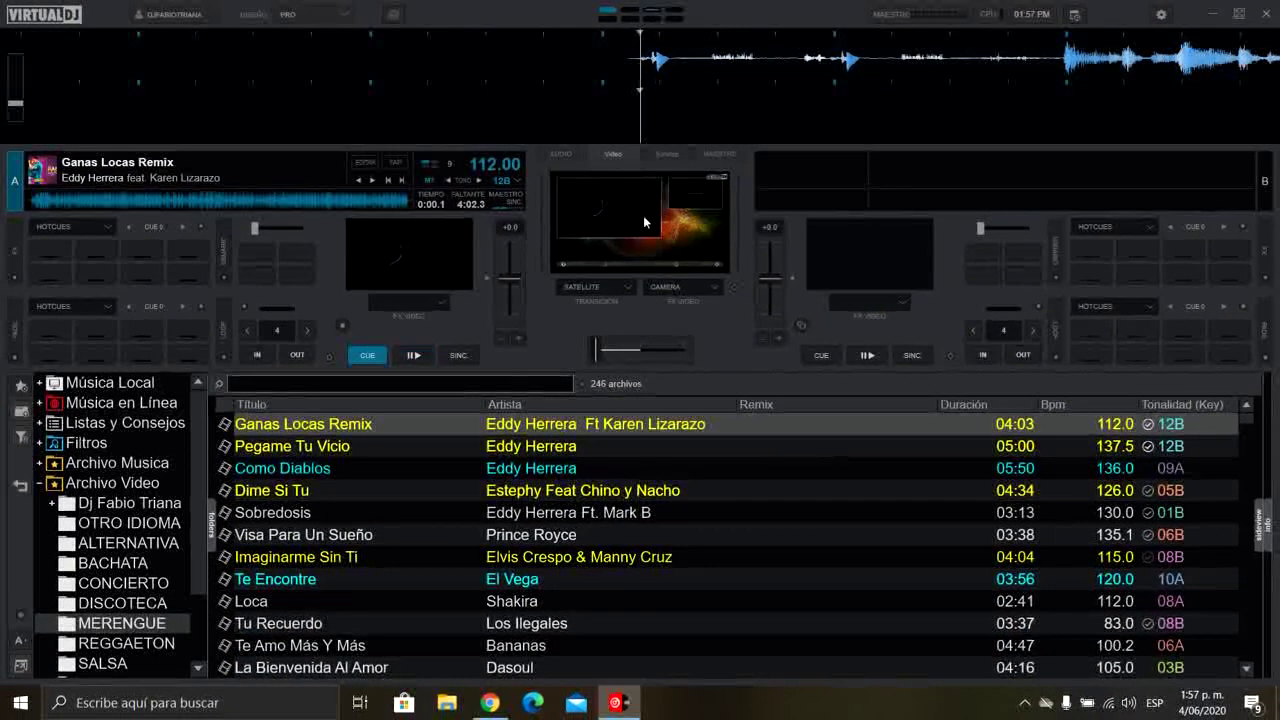
Step: Reopen the master video output, preview it full screen, then restore the window and place it over the mixer's video section
left_click(620, 226)
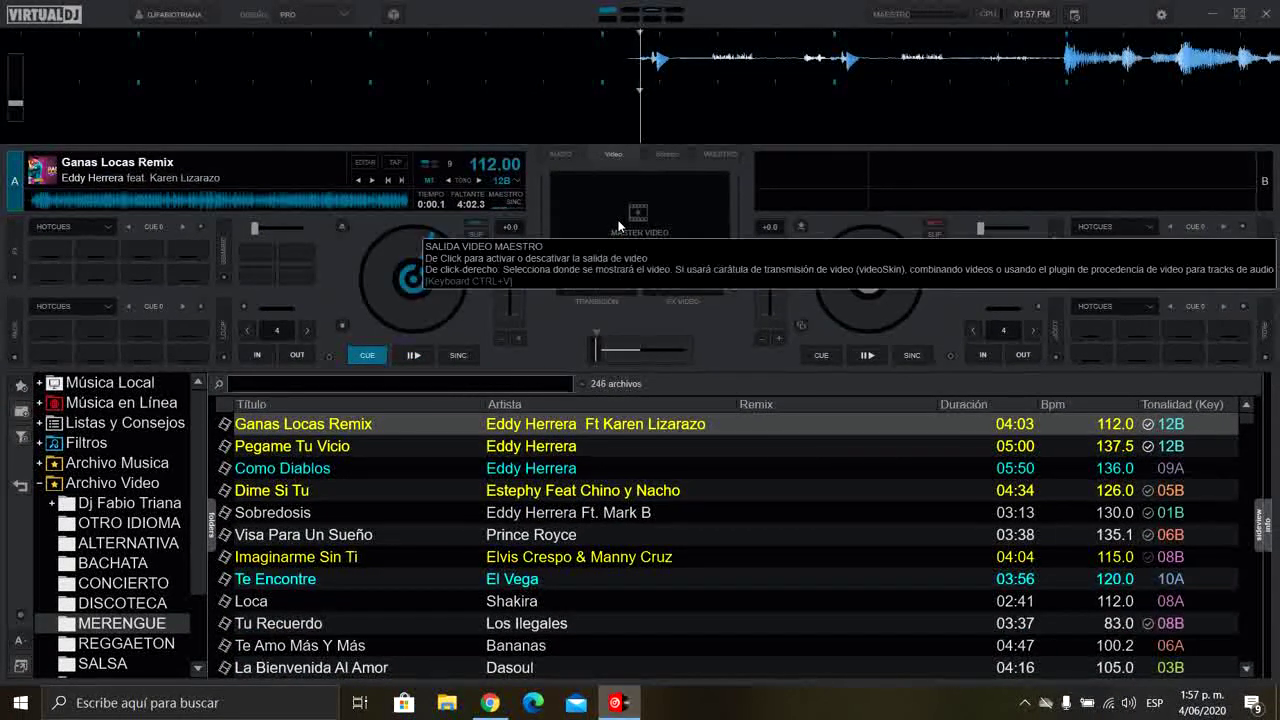
left_click(620, 226)
double_click(323, 214)
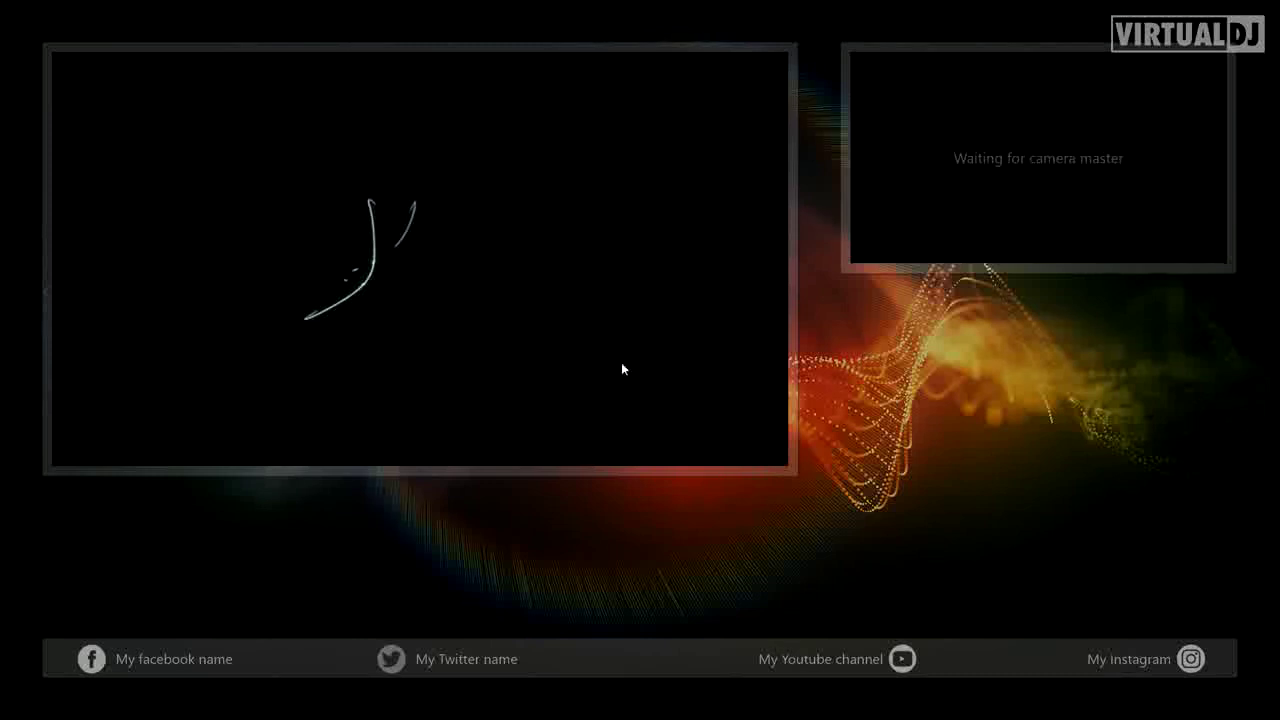
double_click(541, 370)
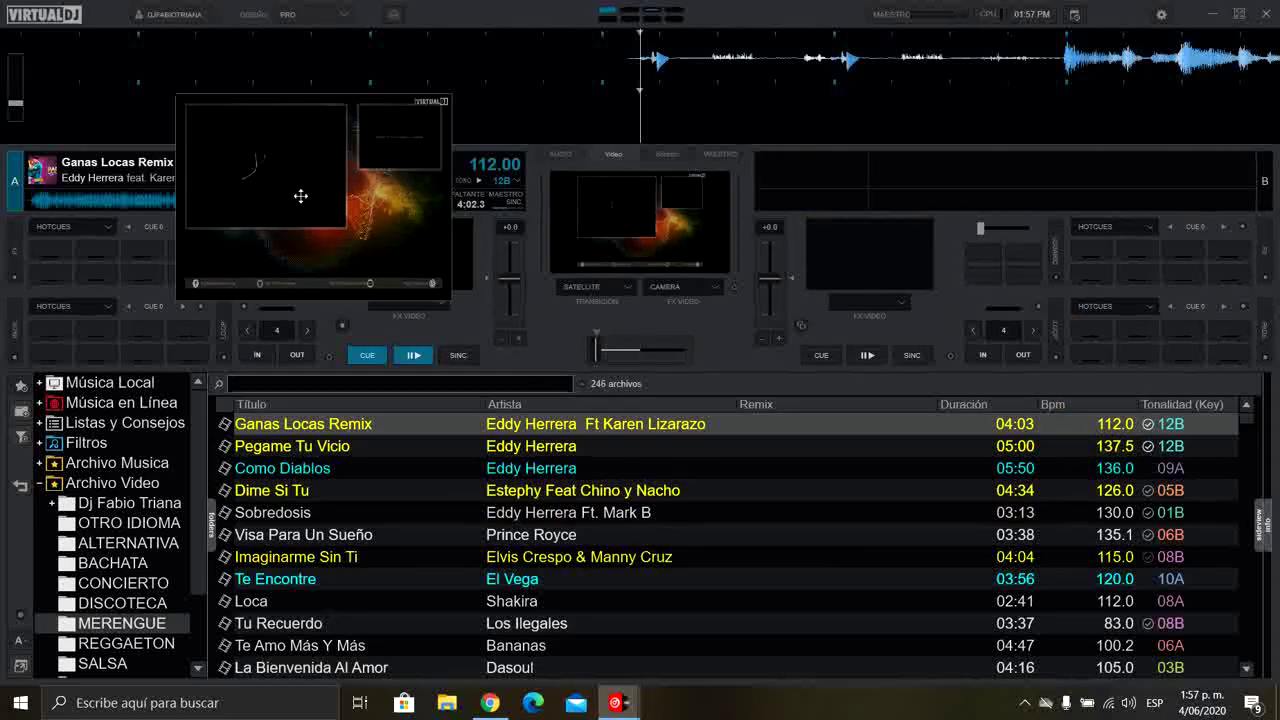
left_click_drag(283, 187, 580, 220)
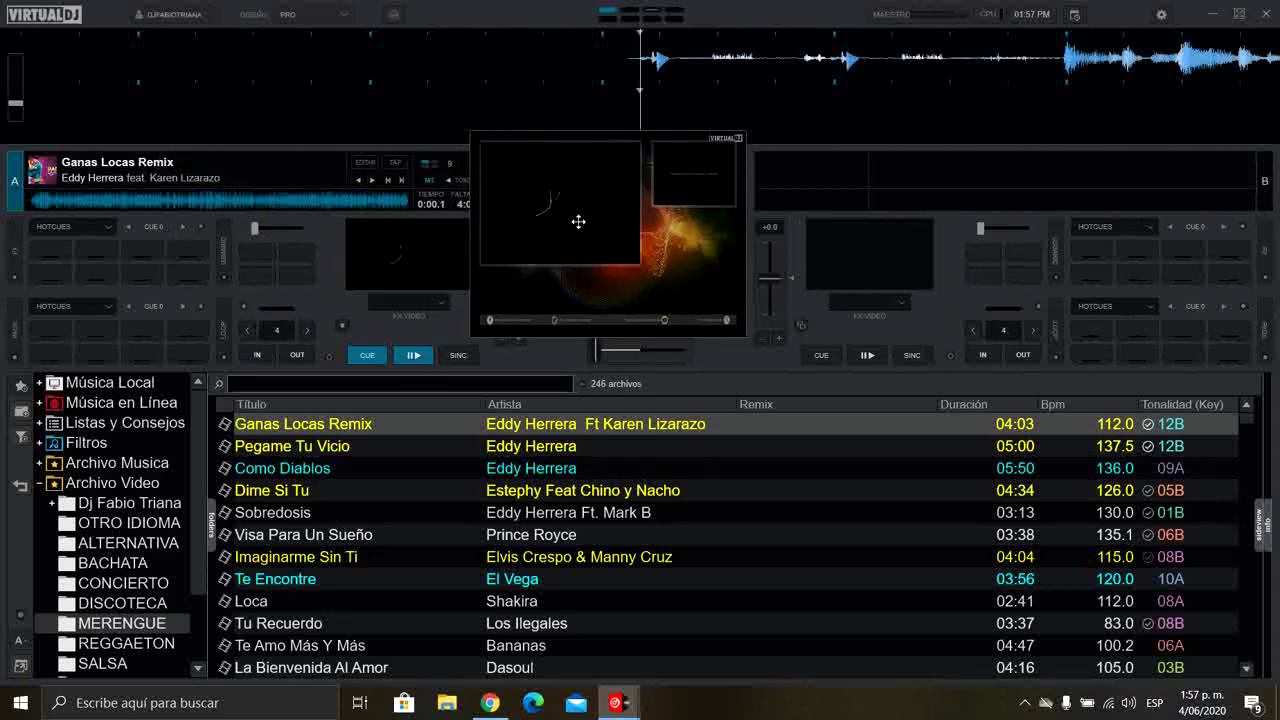
Step: Assign the BCaster GFX pad page to deck A and turn on the CAMERA video effect, keeping the output window clear of its control
left_click(108, 308)
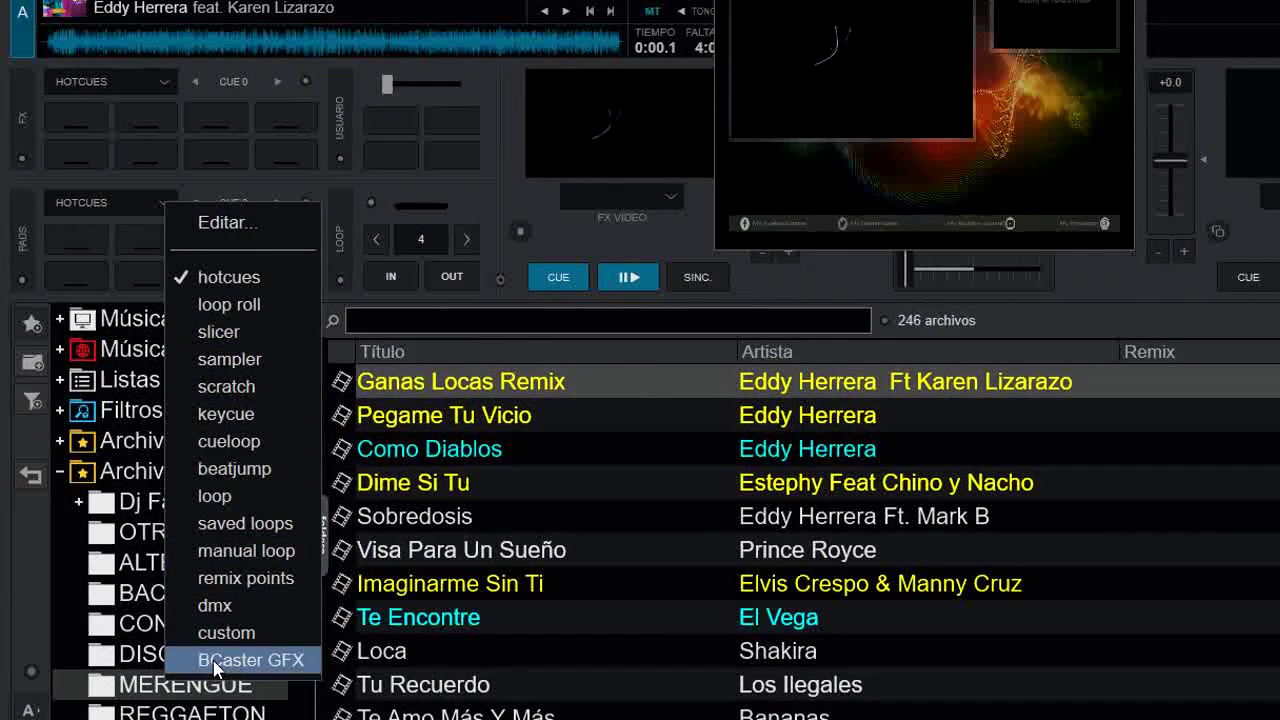
left_click(242, 672)
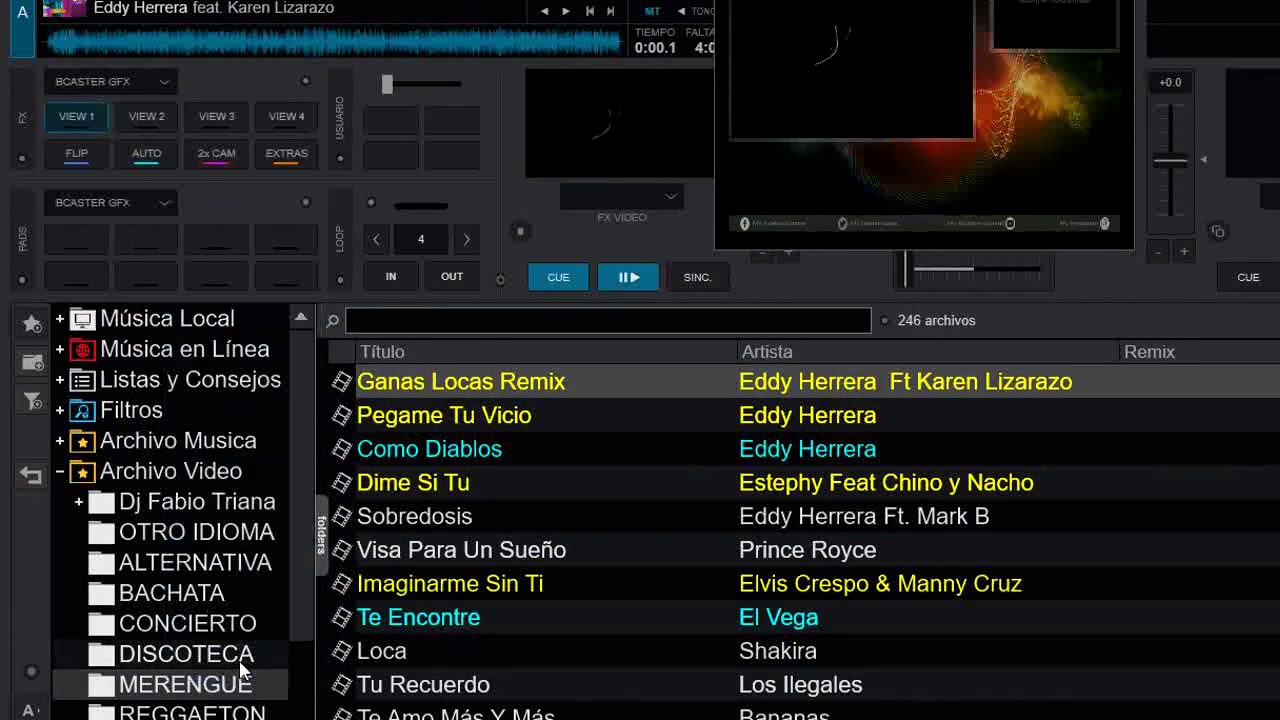
left_click_drag(878, 71, 1094, 358)
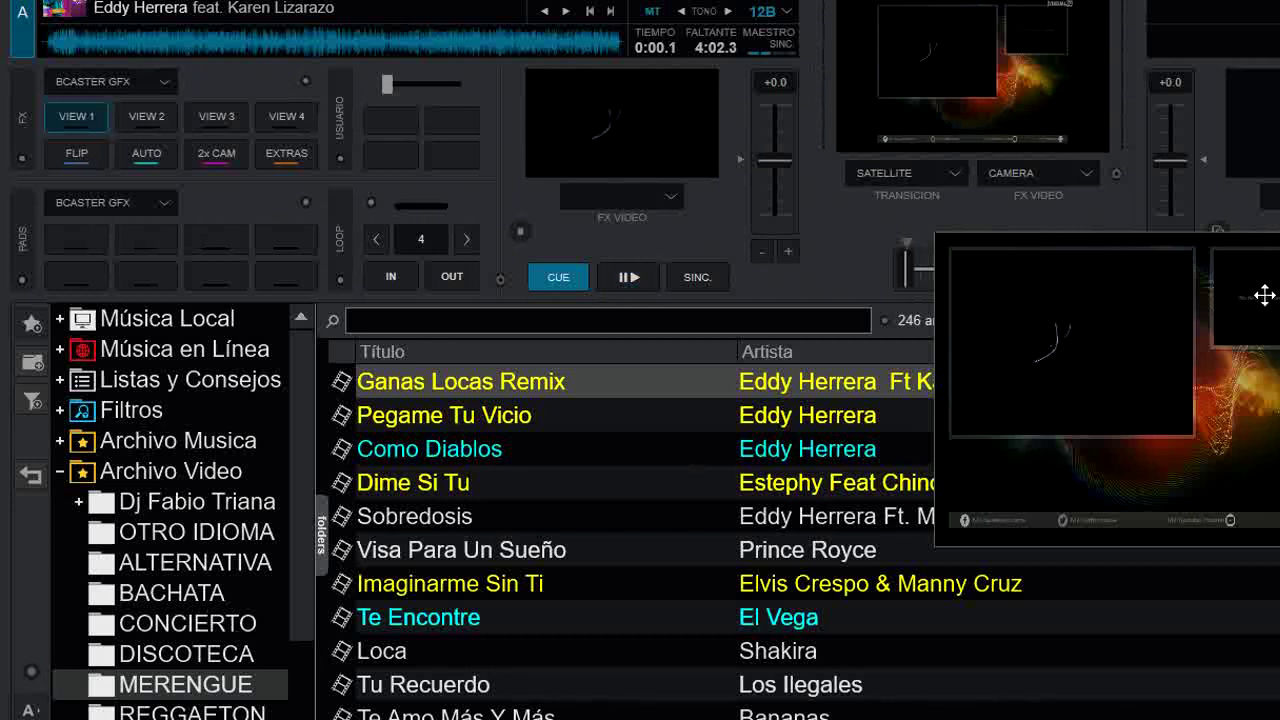
left_click(1034, 175)
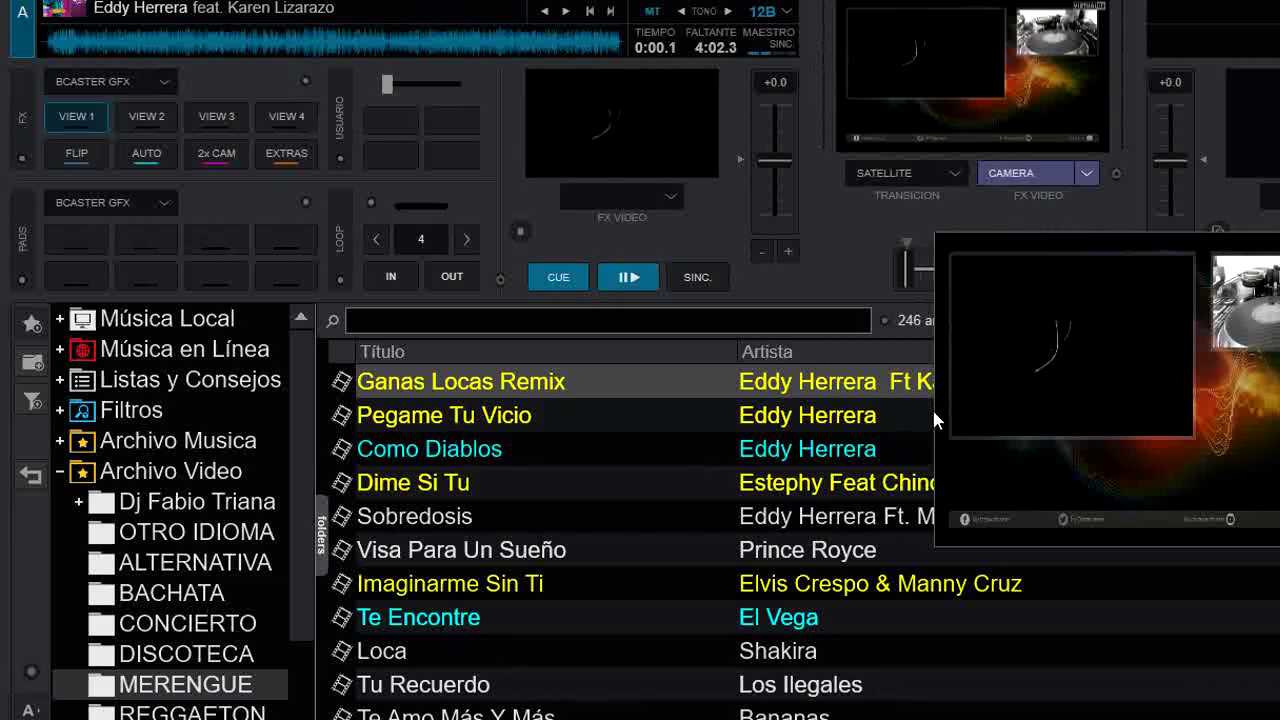
Step: Widen and heighten the video output window and place it beside deck A's pads
left_click_drag(934, 410, 772, 410)
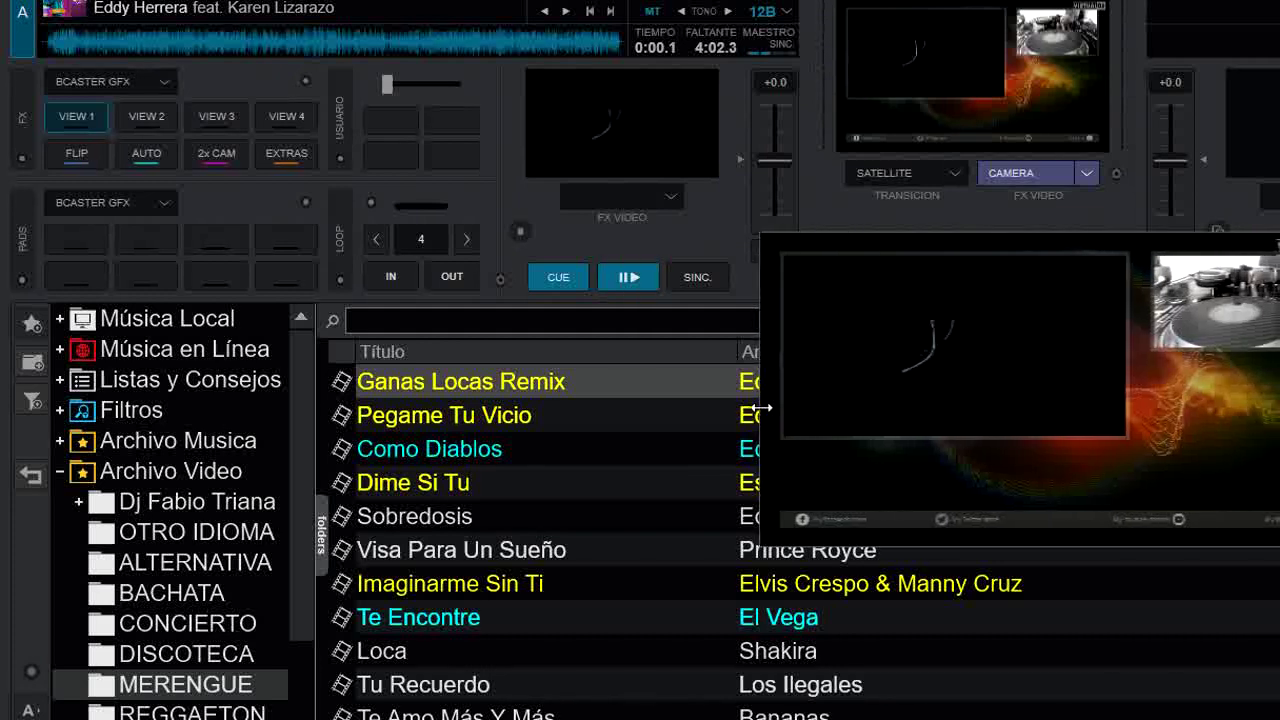
left_click_drag(1063, 326, 657, 280)
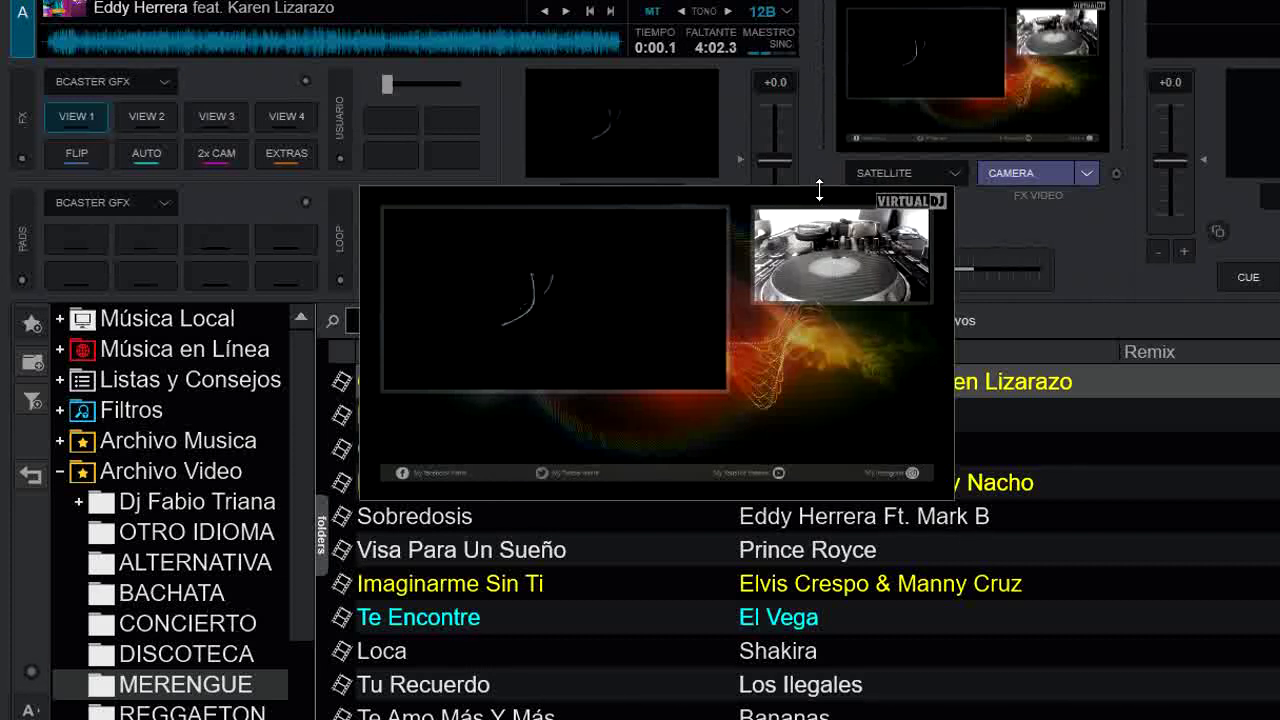
left_click_drag(819, 190, 819, 154)
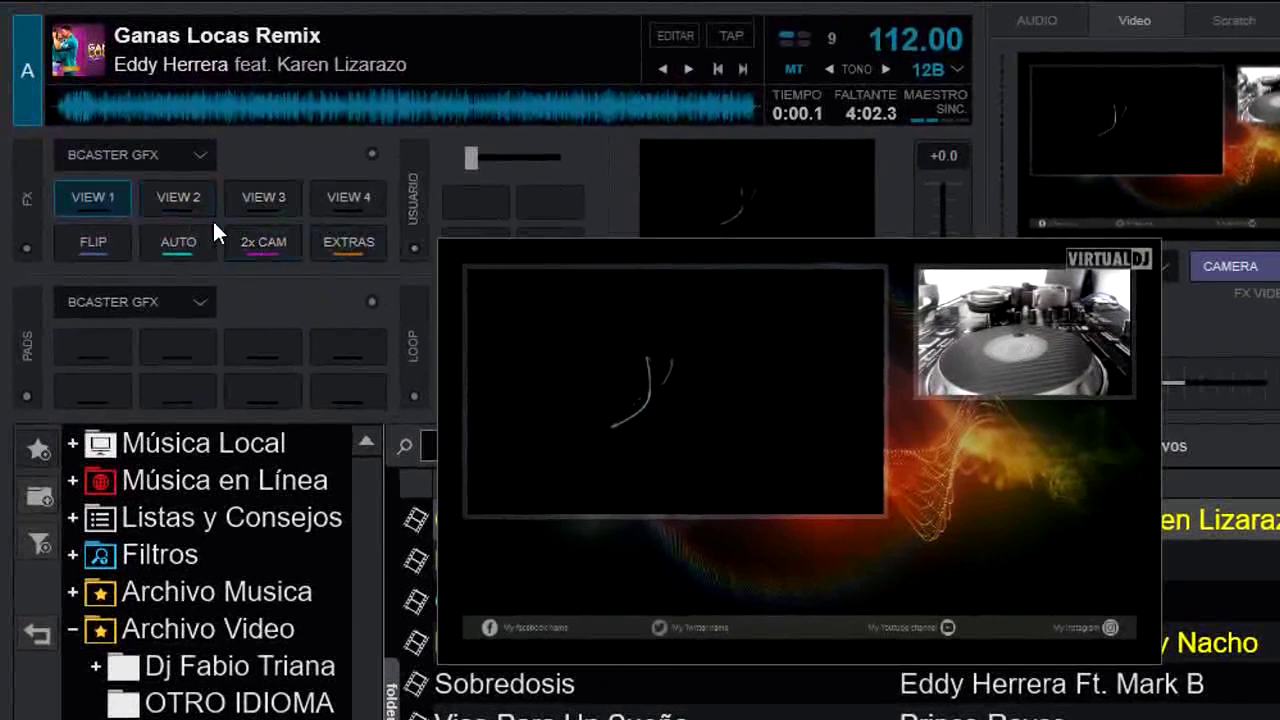
Step: Switch the video output through the VIEW 2, VIEW 3 and VIEW 4 layouts
left_click(179, 196)
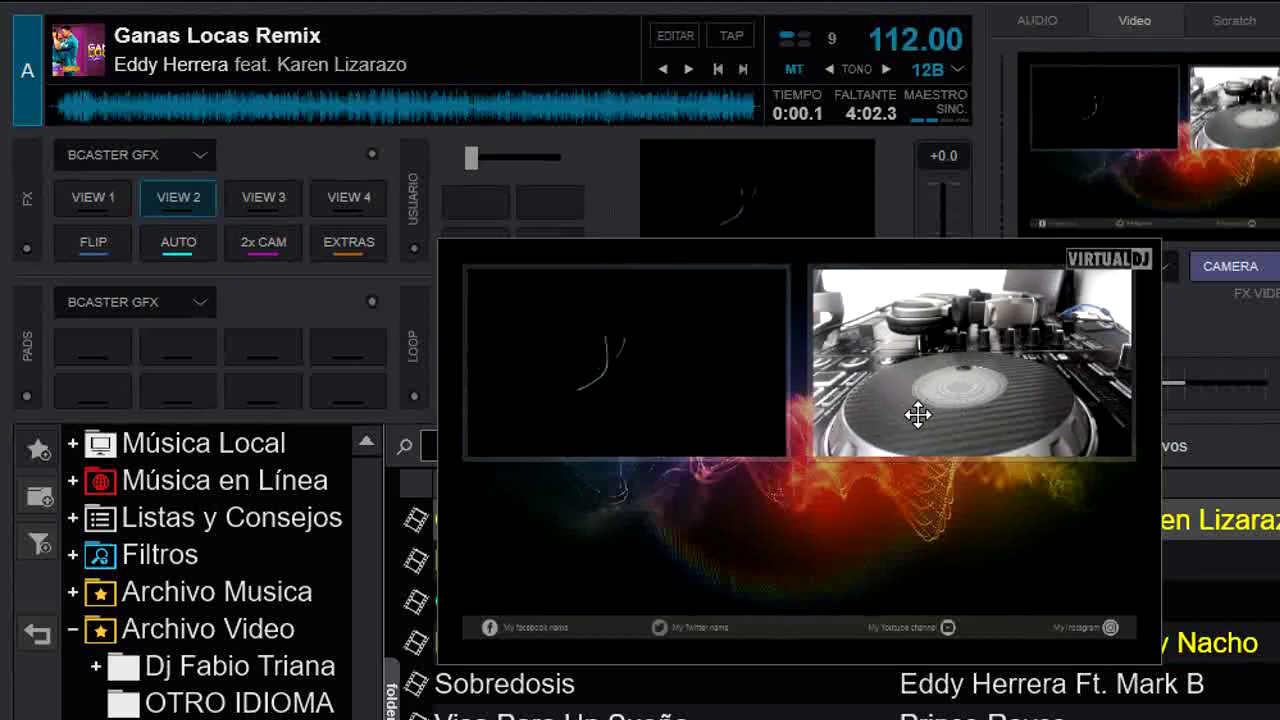
left_click(267, 198)
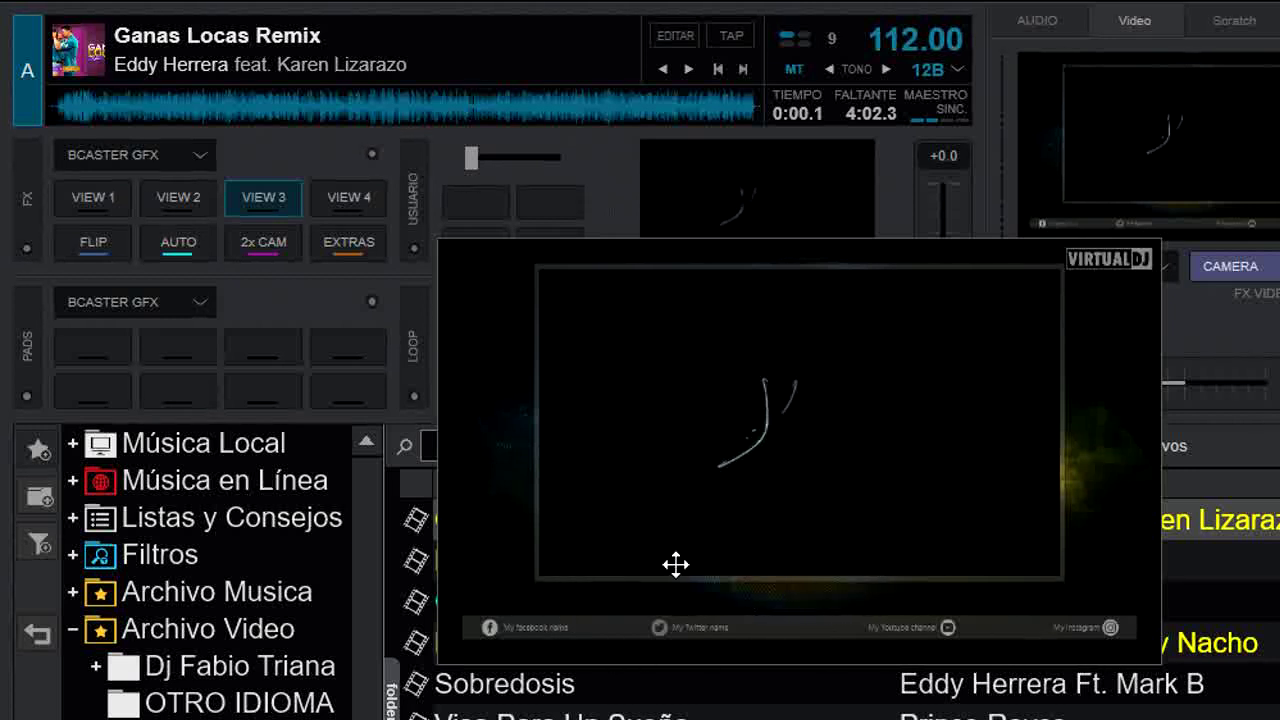
left_click(352, 201)
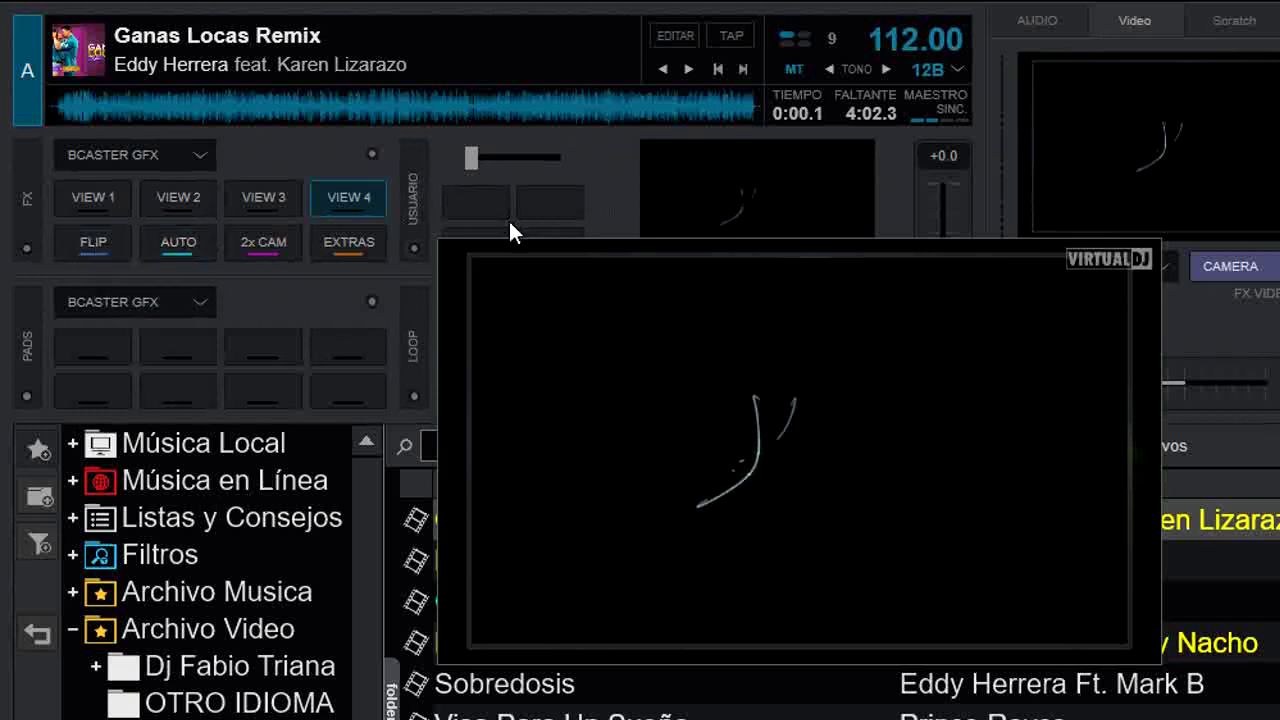
Step: Switch the video output through VIEW 2 to VIEW 1 and toggle FLIP repeatedly to swap the song and camera frames, ending with FLIP off
left_click(161, 193)
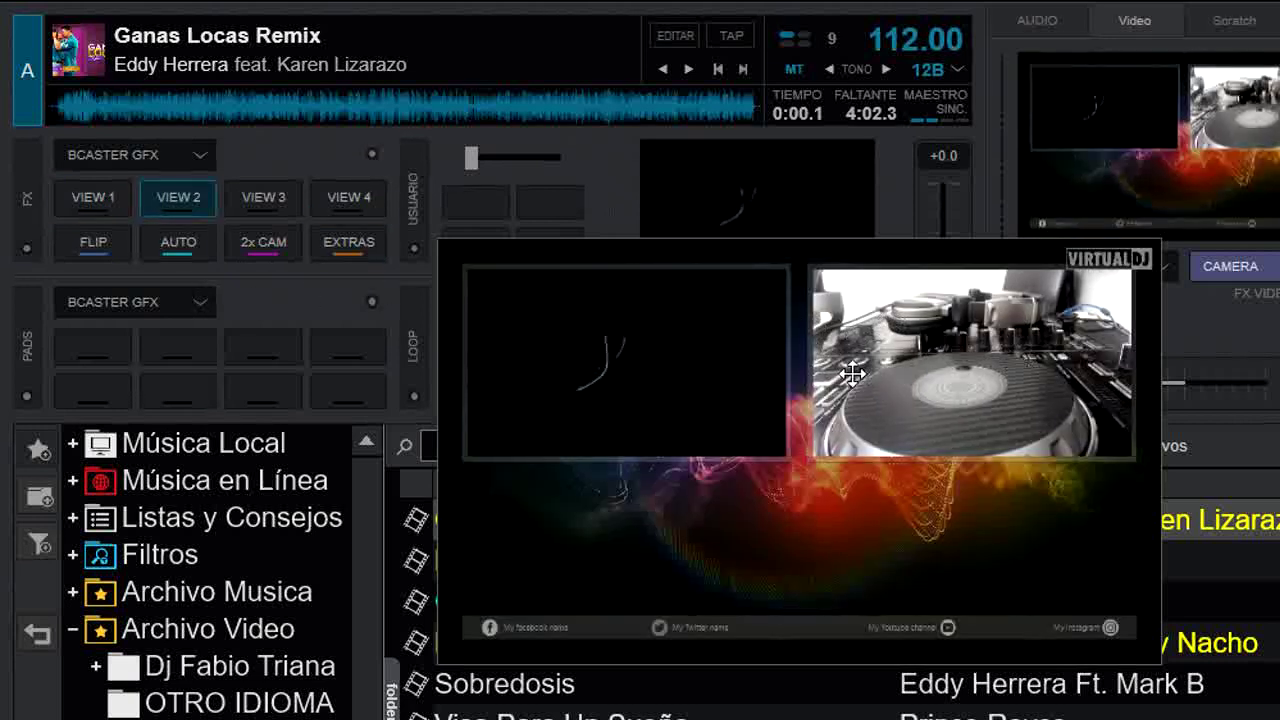
left_click(94, 198)
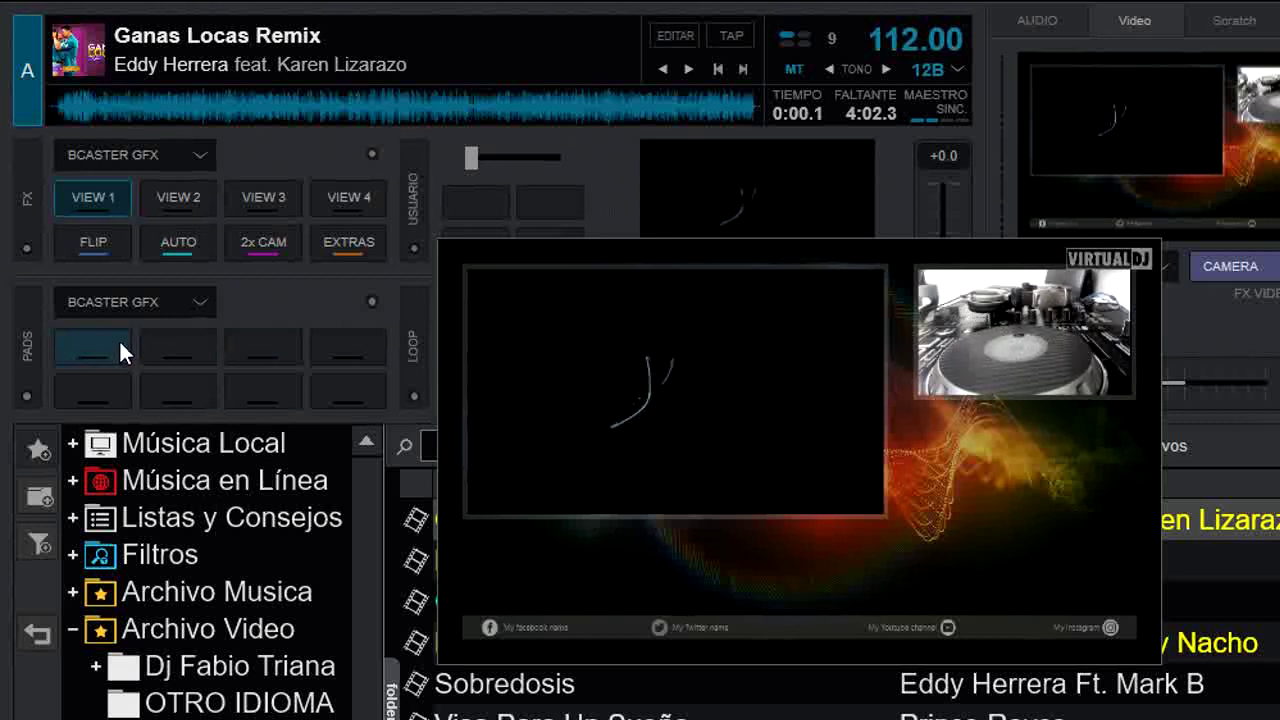
left_click(99, 244)
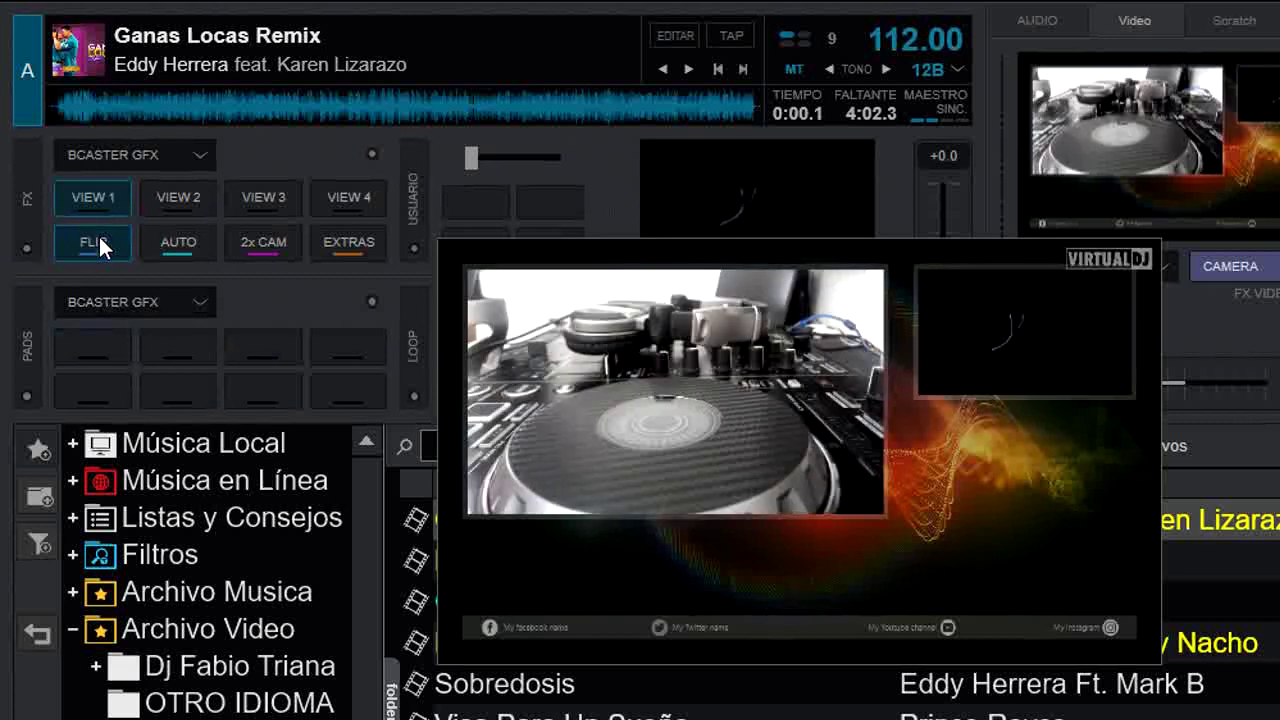
left_click(99, 240)
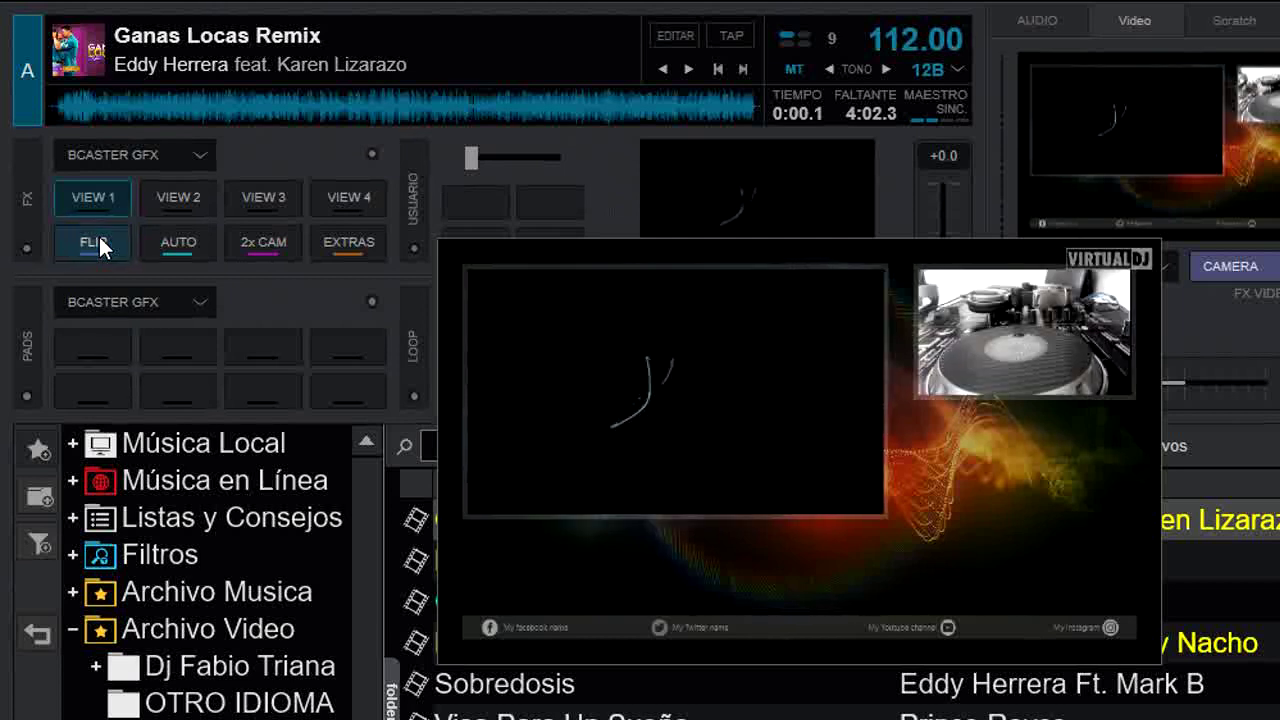
left_click(99, 240)
left_click(99, 240)
left_click(99, 240)
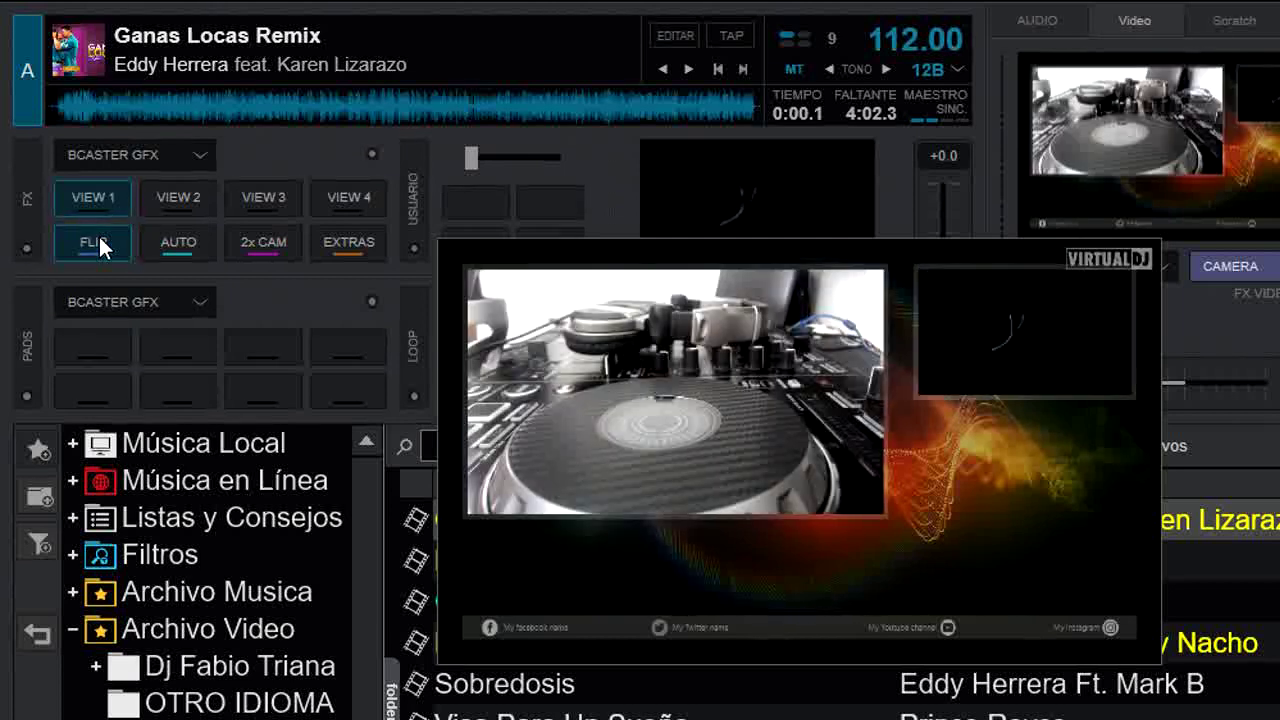
left_click(99, 240)
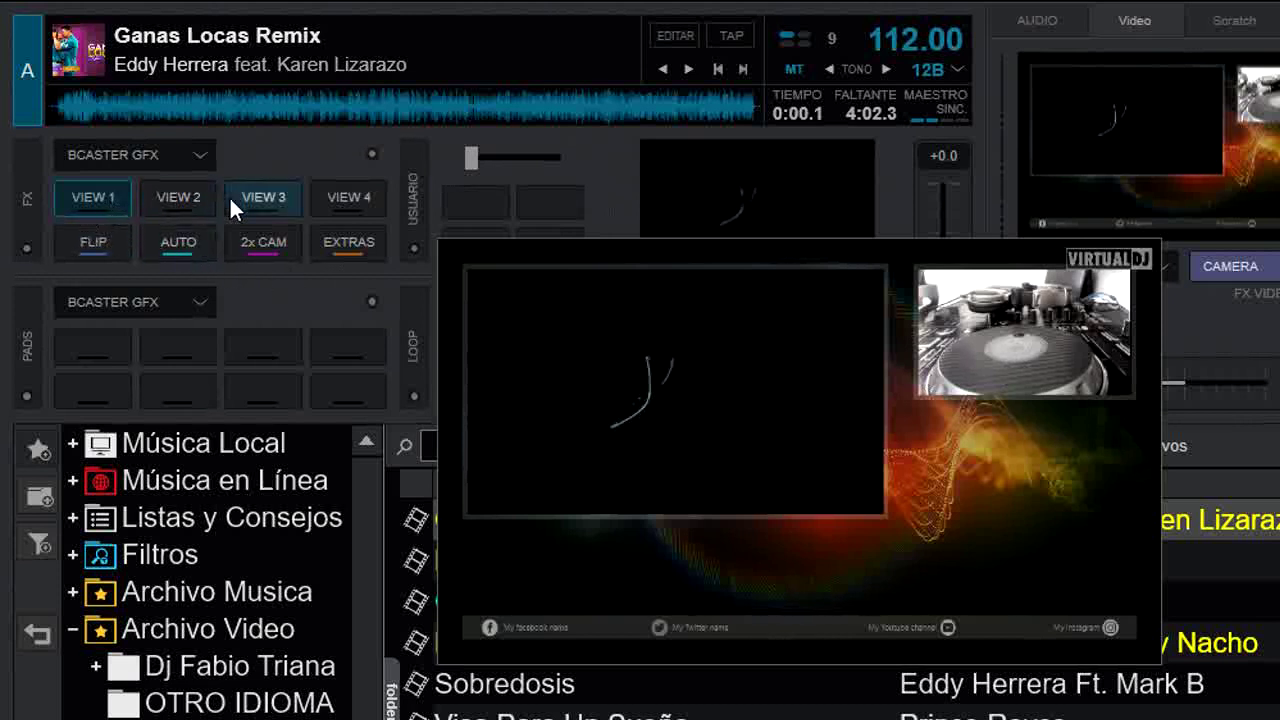
Step: Turn off the CAMERA video effect, enable AUTO on the BCaster GFX pads, and turn CAMERA back on to test automatic layout switching
left_click(1272, 268)
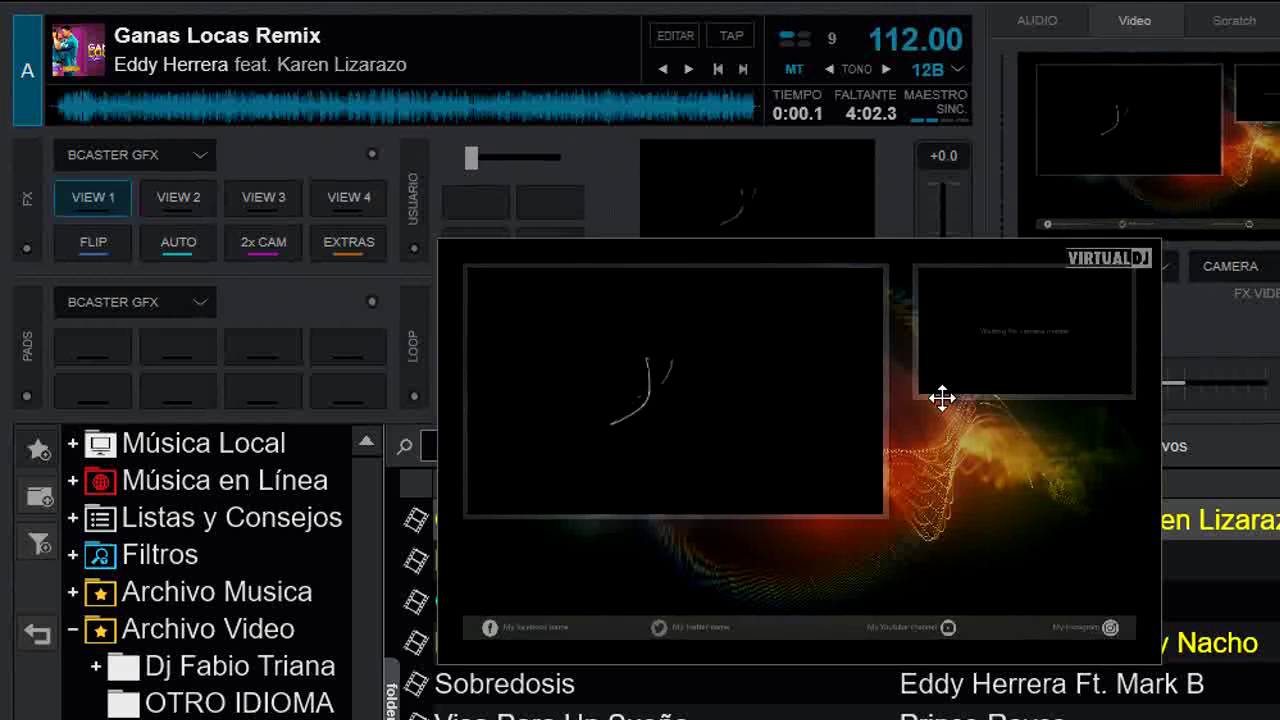
left_click(171, 243)
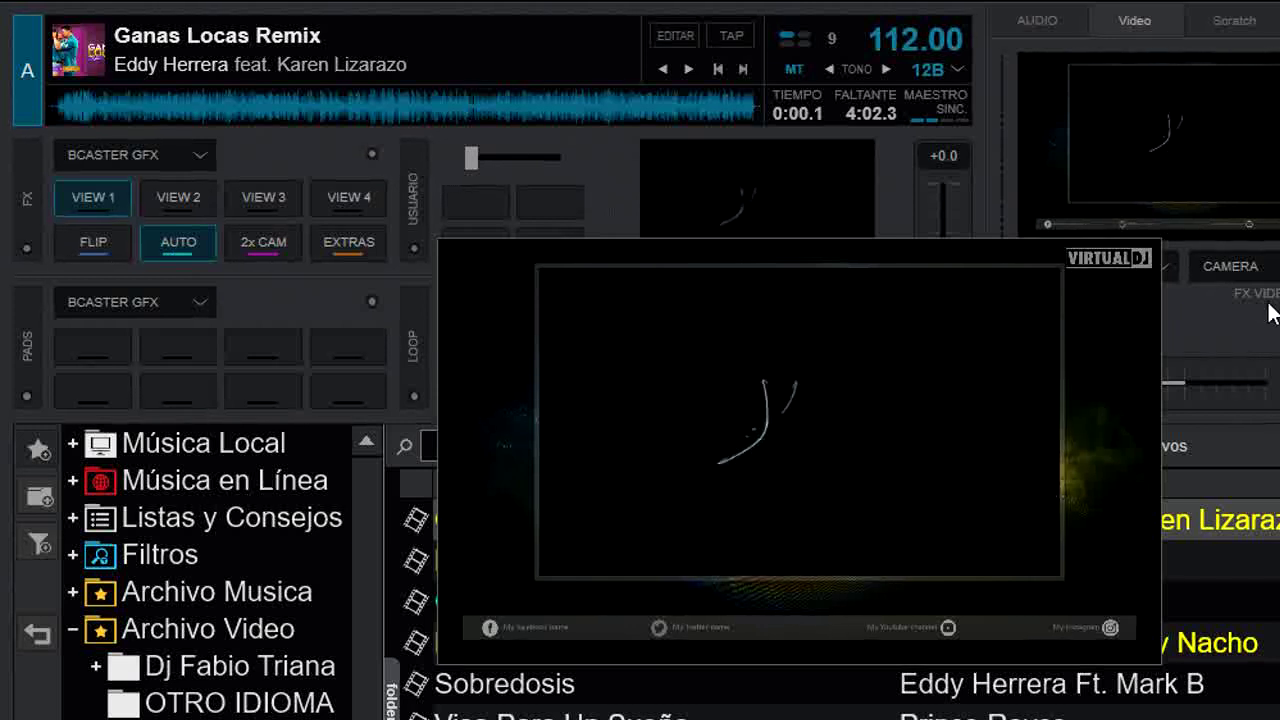
left_click(1258, 268)
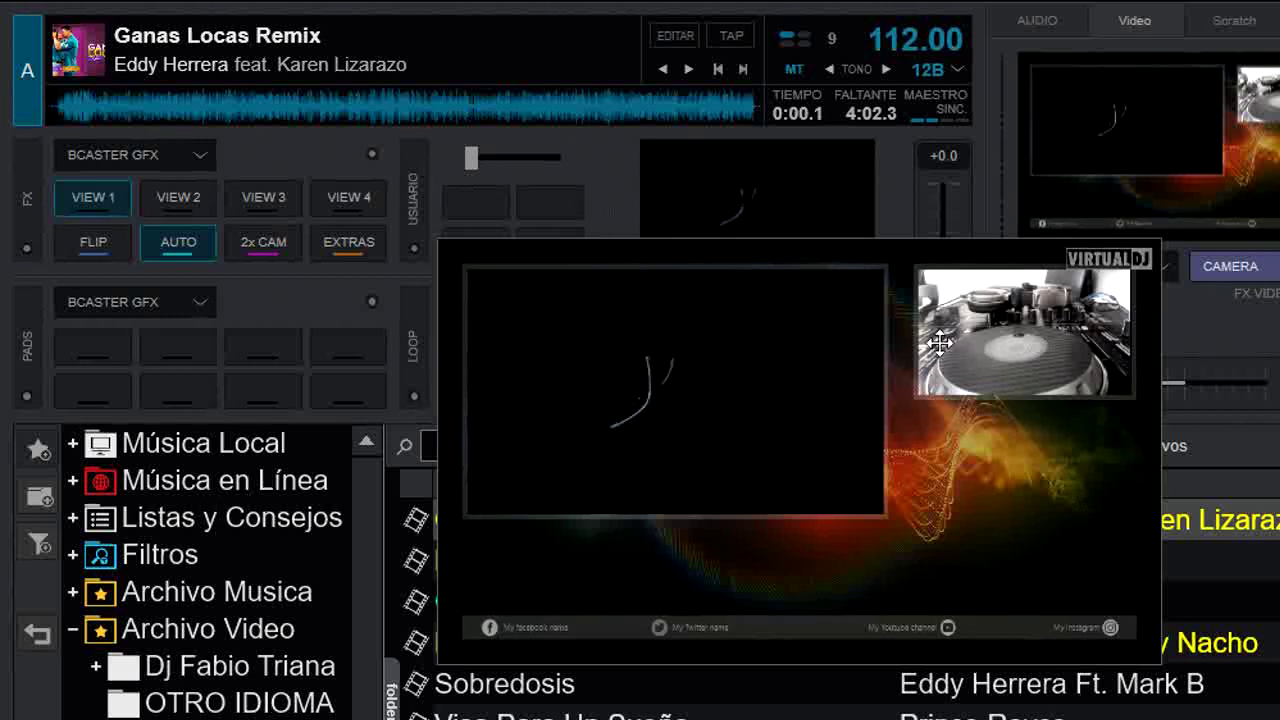
Step: Turn CAMERA off, move the video output window down over the song list, and turn the camera effect on again
left_click(1277, 272)
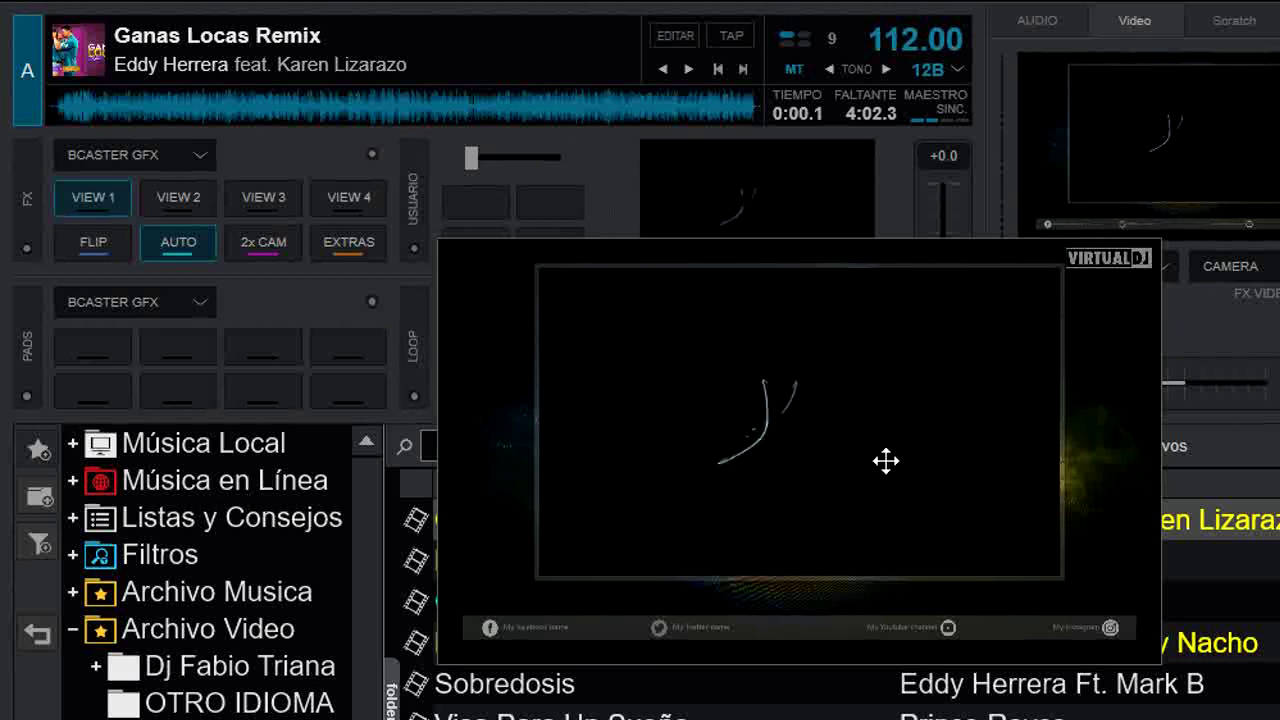
left_click_drag(859, 391, 1131, 526)
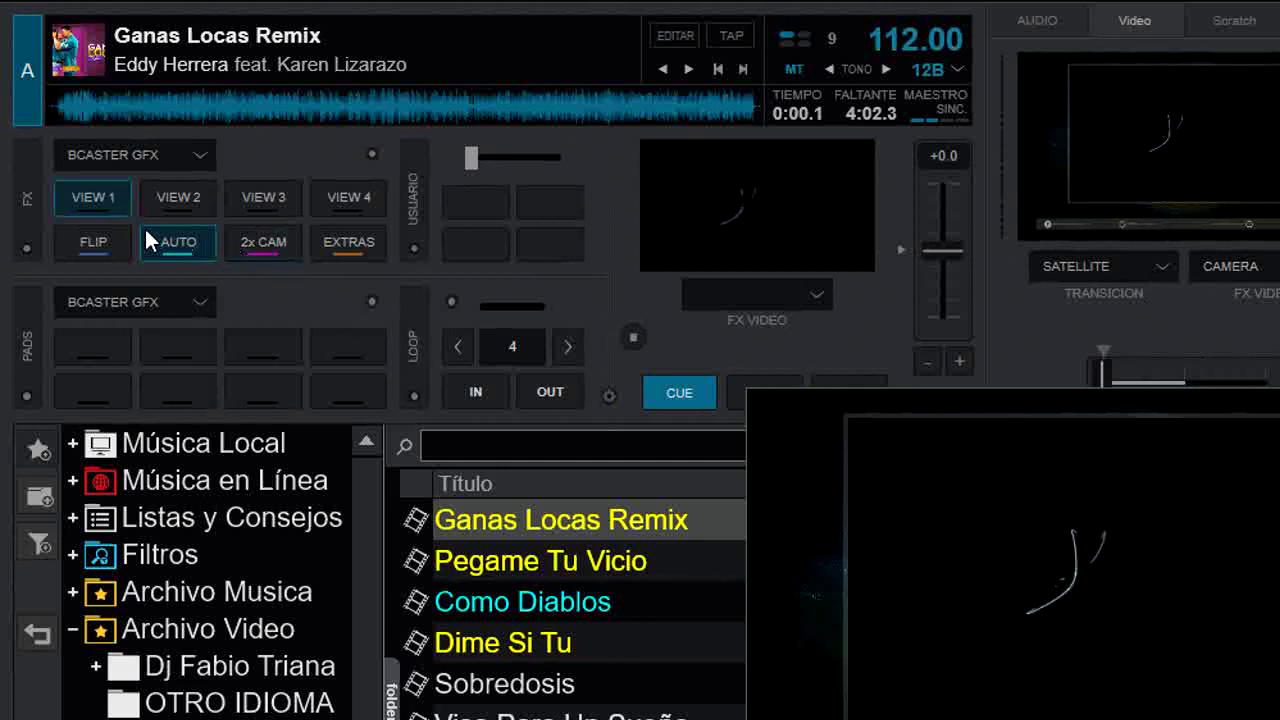
left_click(1262, 268)
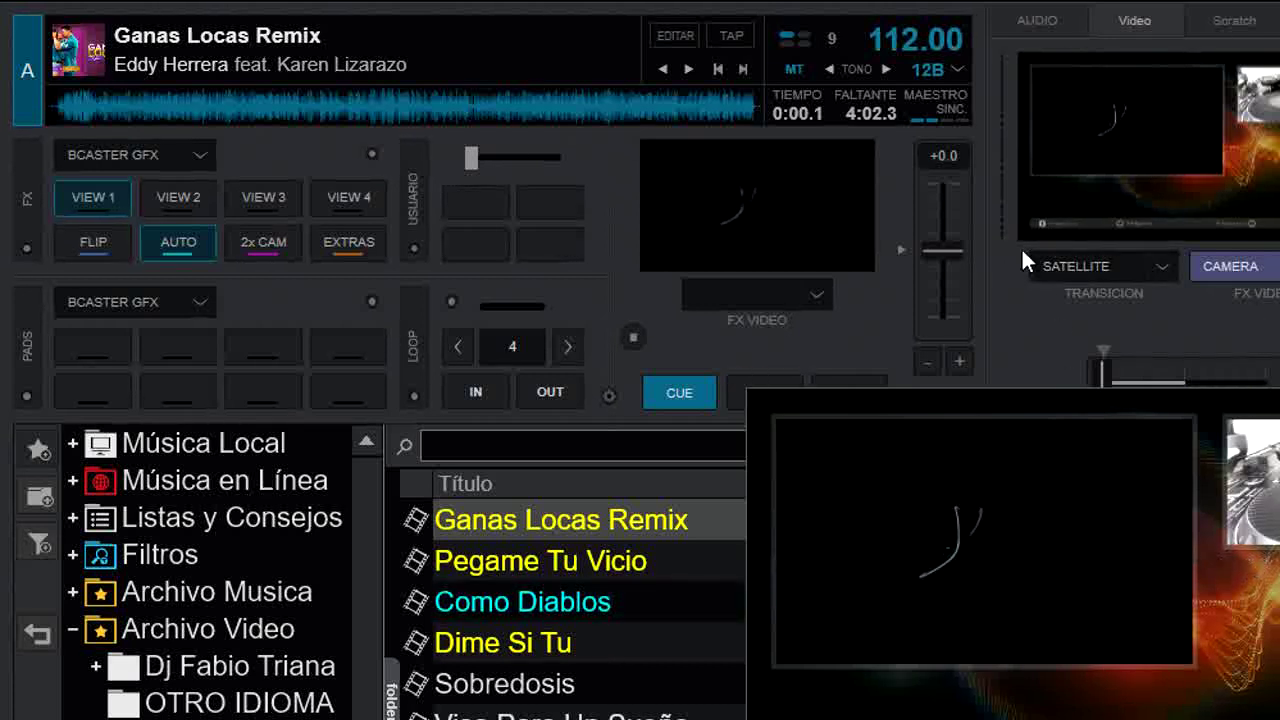
Step: Lower deck A's volume fader fully in the audio mixer and start playing Ganas Locas Remix, keeping the output window clear of the transport controls
left_click(1052, 15)
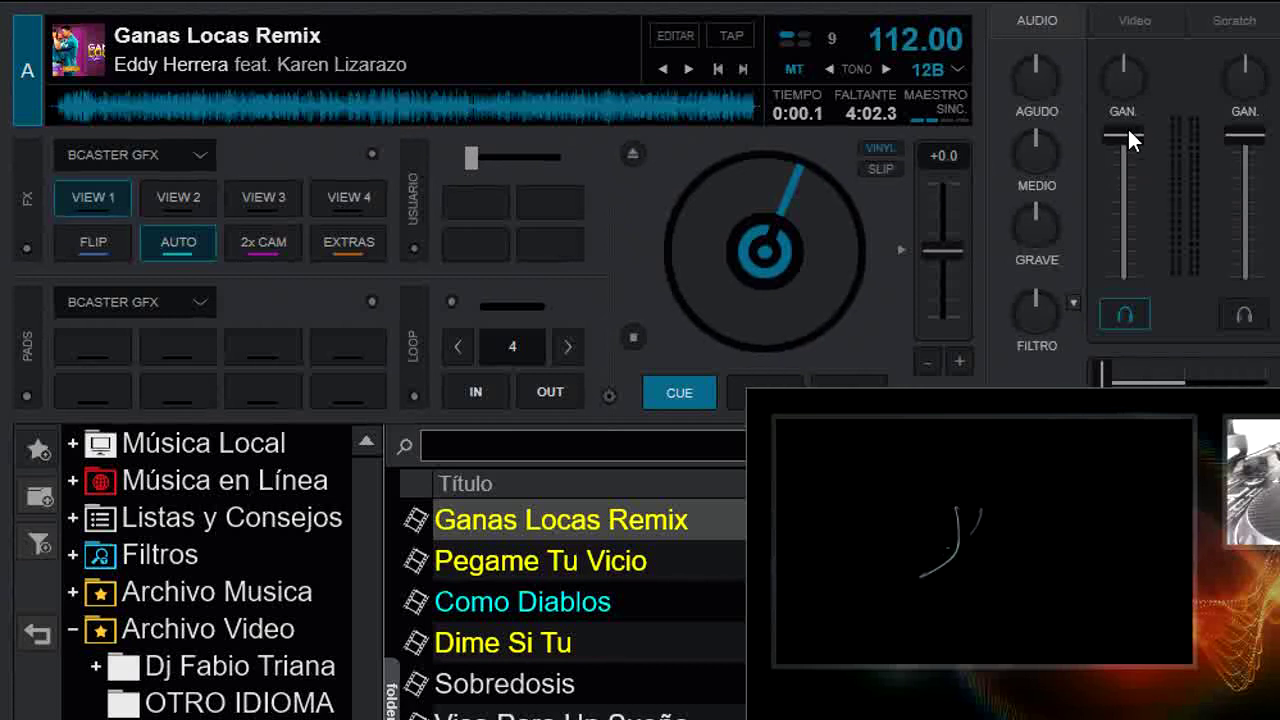
left_click_drag(1127, 128, 1127, 358)
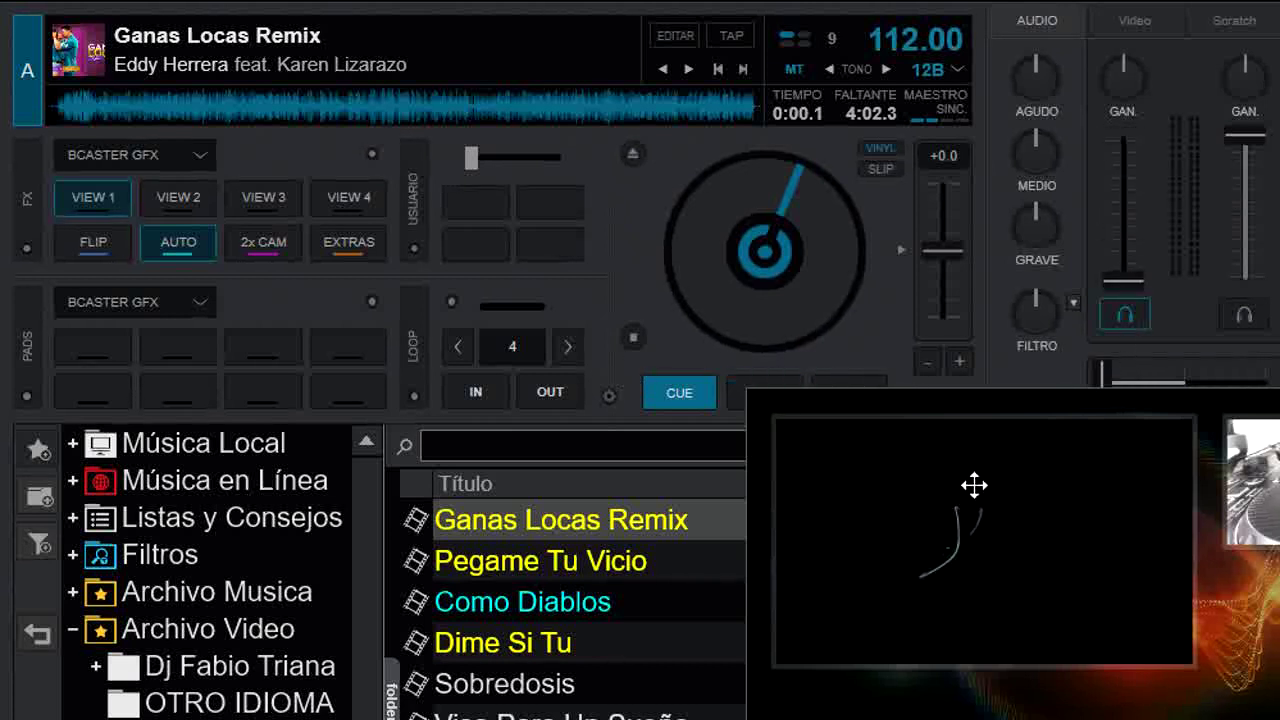
left_click_drag(974, 486, 1071, 512)
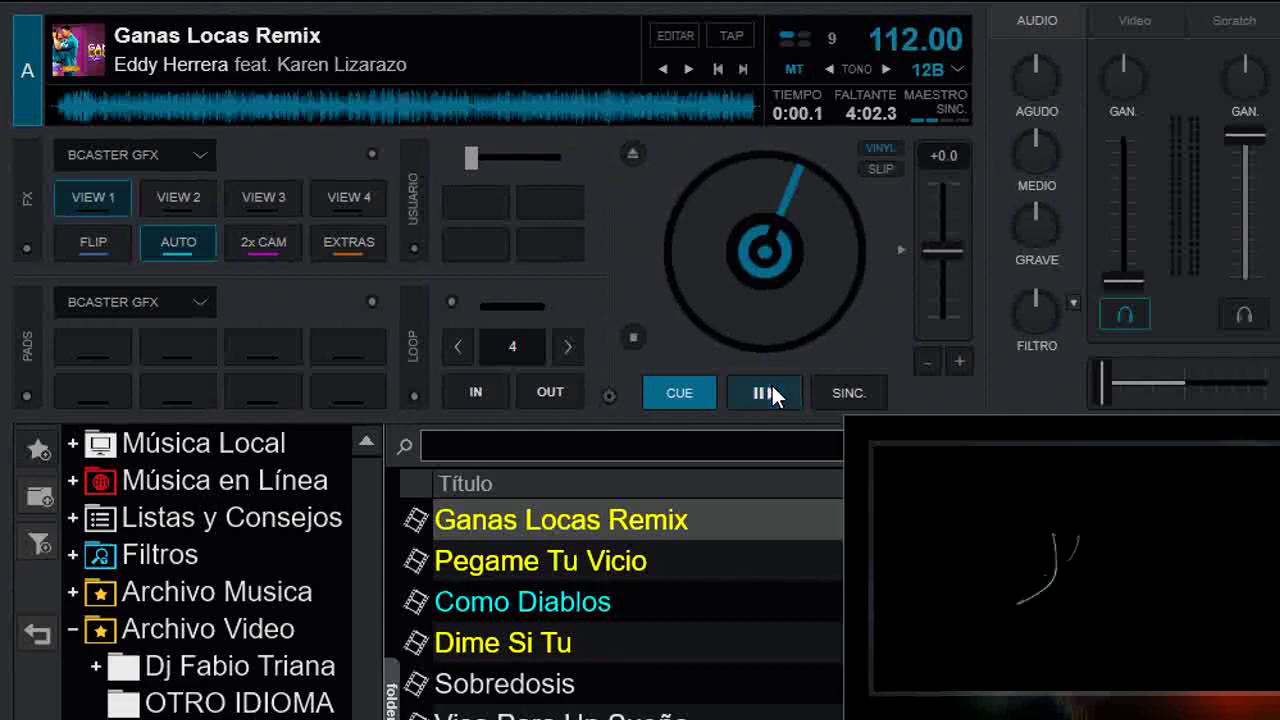
left_click(771, 390)
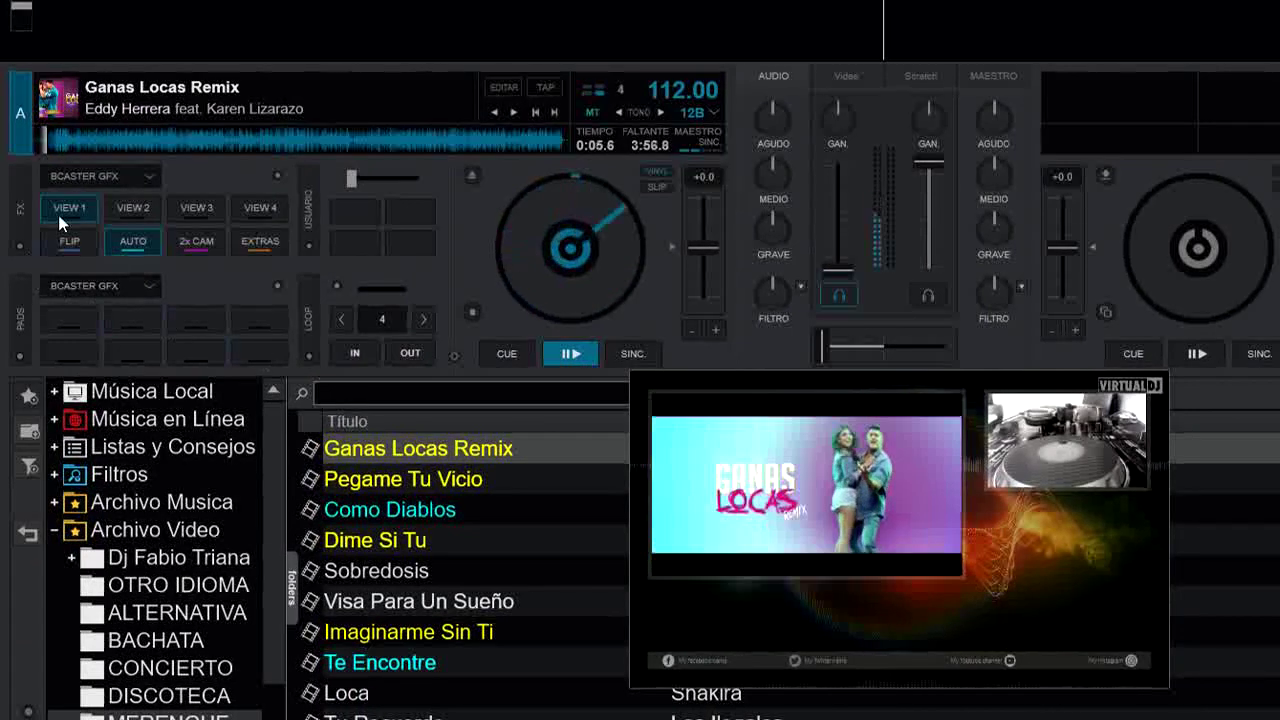
Step: Preview the playing video in the VIEW 2, VIEW 3 and VIEW 4 layouts, returning through VIEW 2 to VIEW 1
left_click(128, 212)
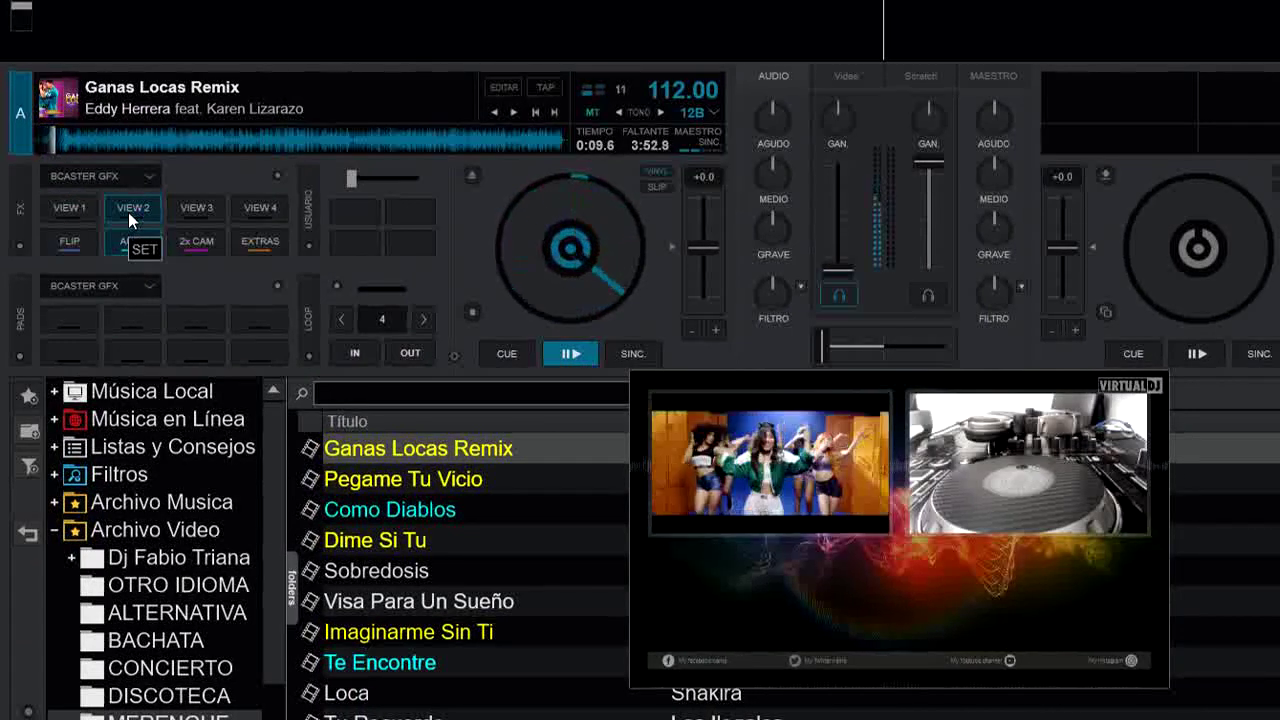
left_click(196, 212)
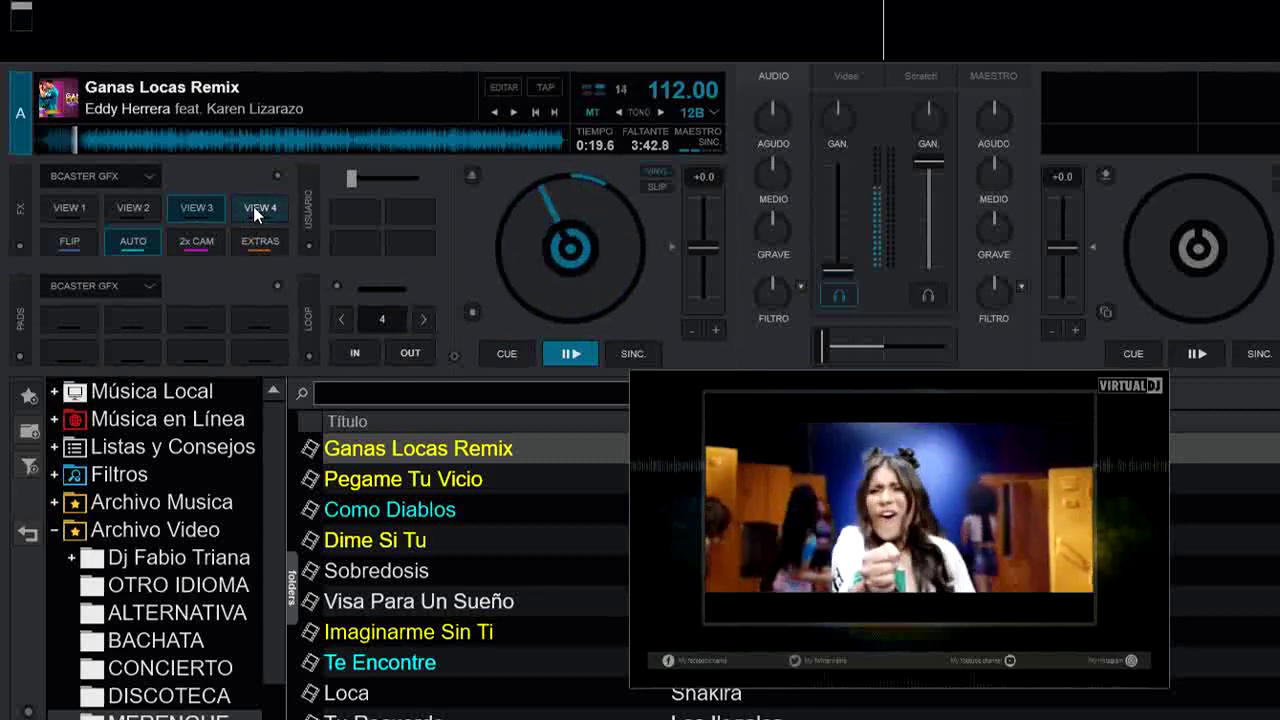
left_click(253, 208)
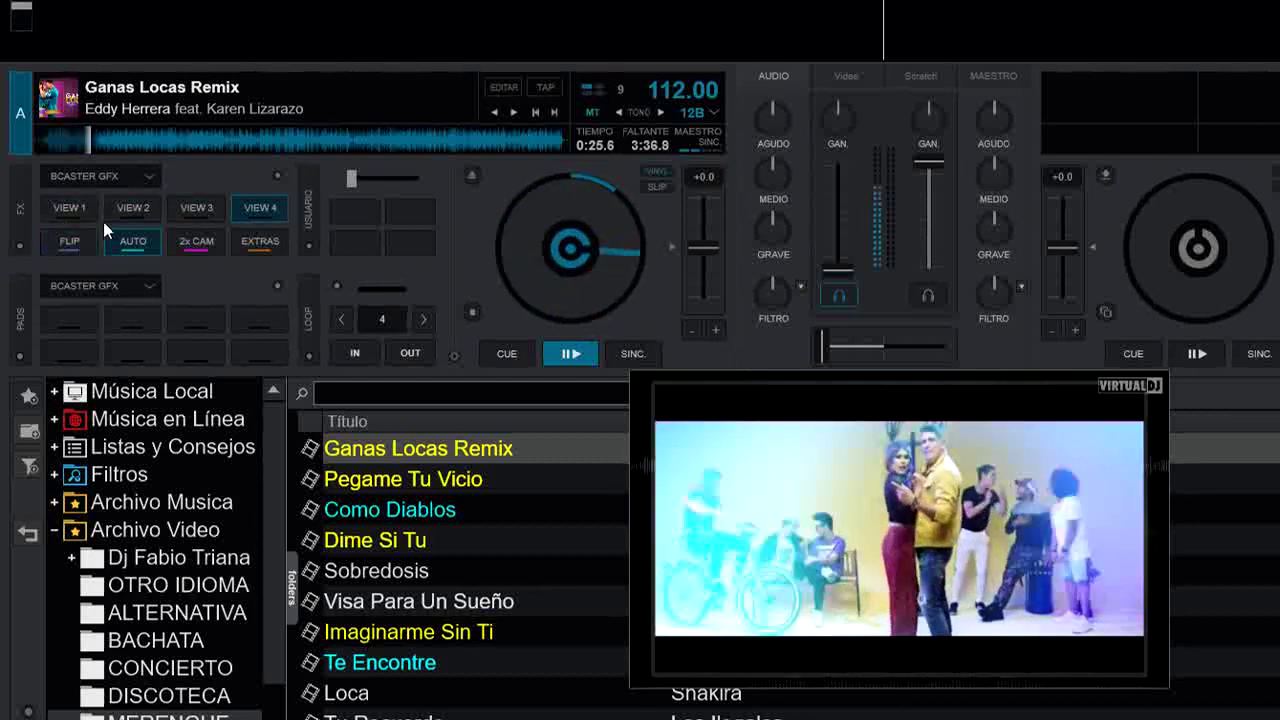
left_click(125, 216)
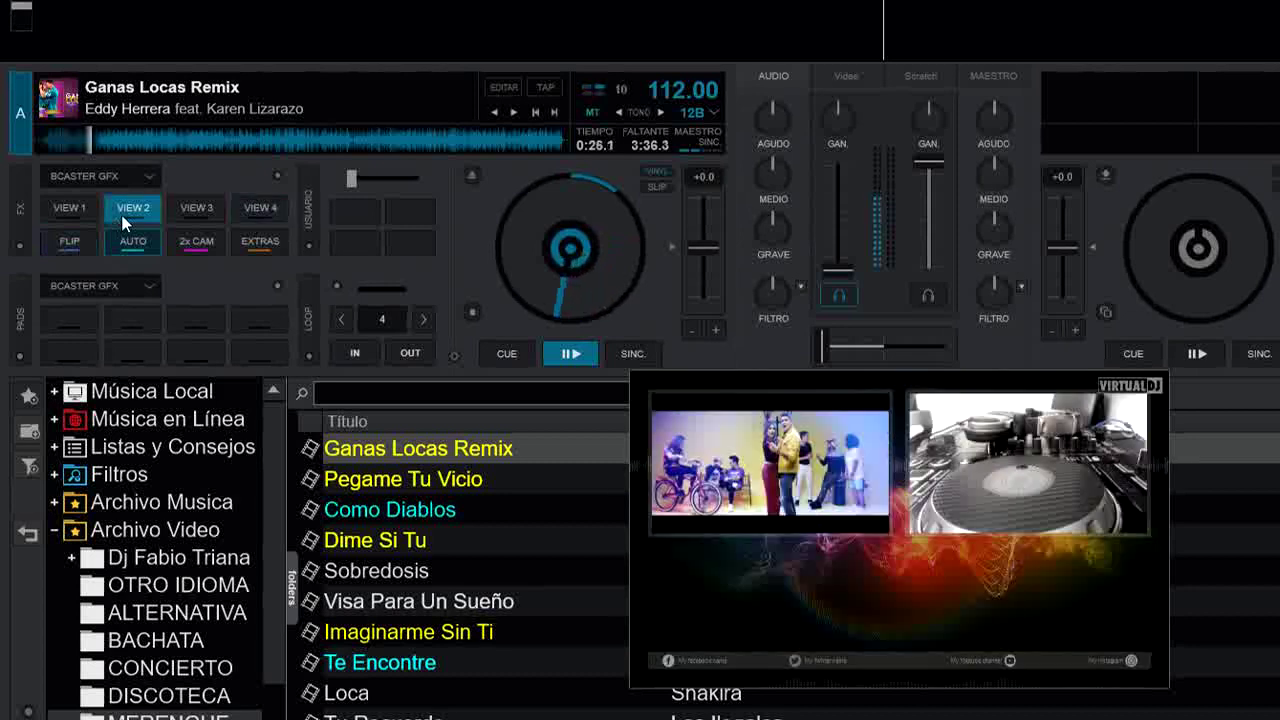
left_click(70, 207)
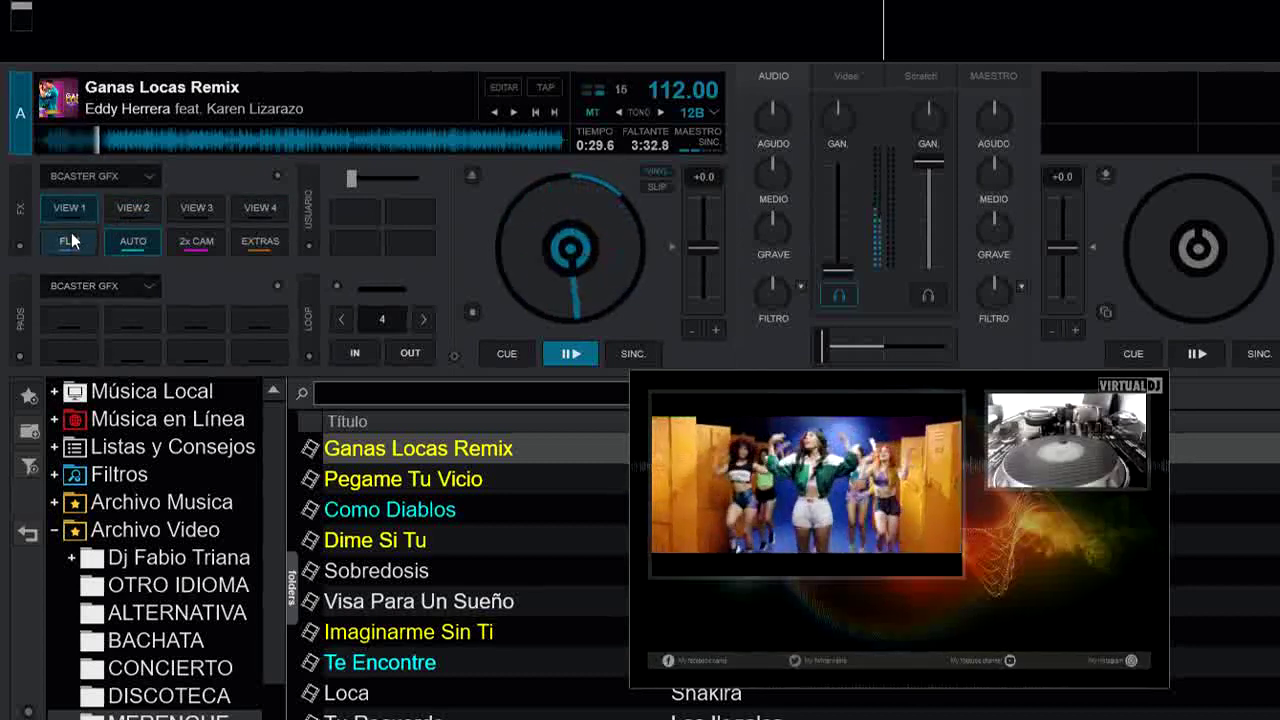
Step: Toggle FLIP several times to preview the playing video and camera swapping frames, leaving FLIP off and AUTO on
left_click(70, 240)
left_click(70, 240)
left_click(70, 240)
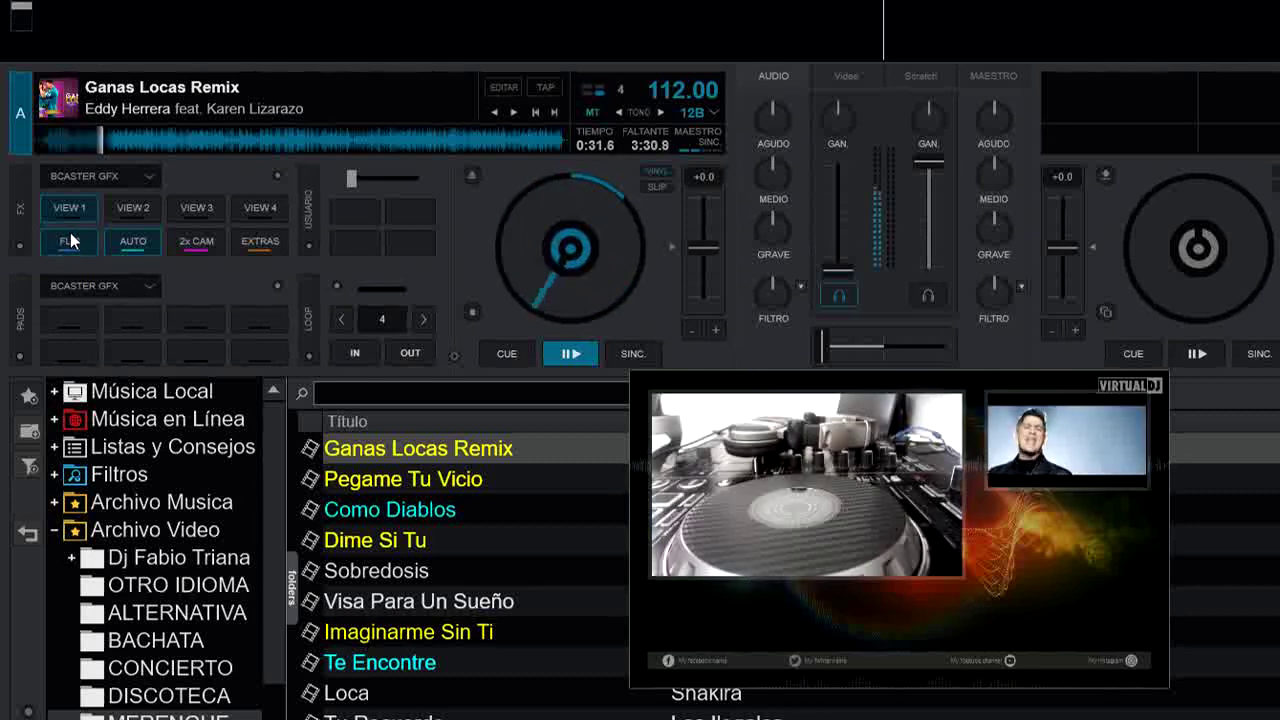
left_click(70, 234)
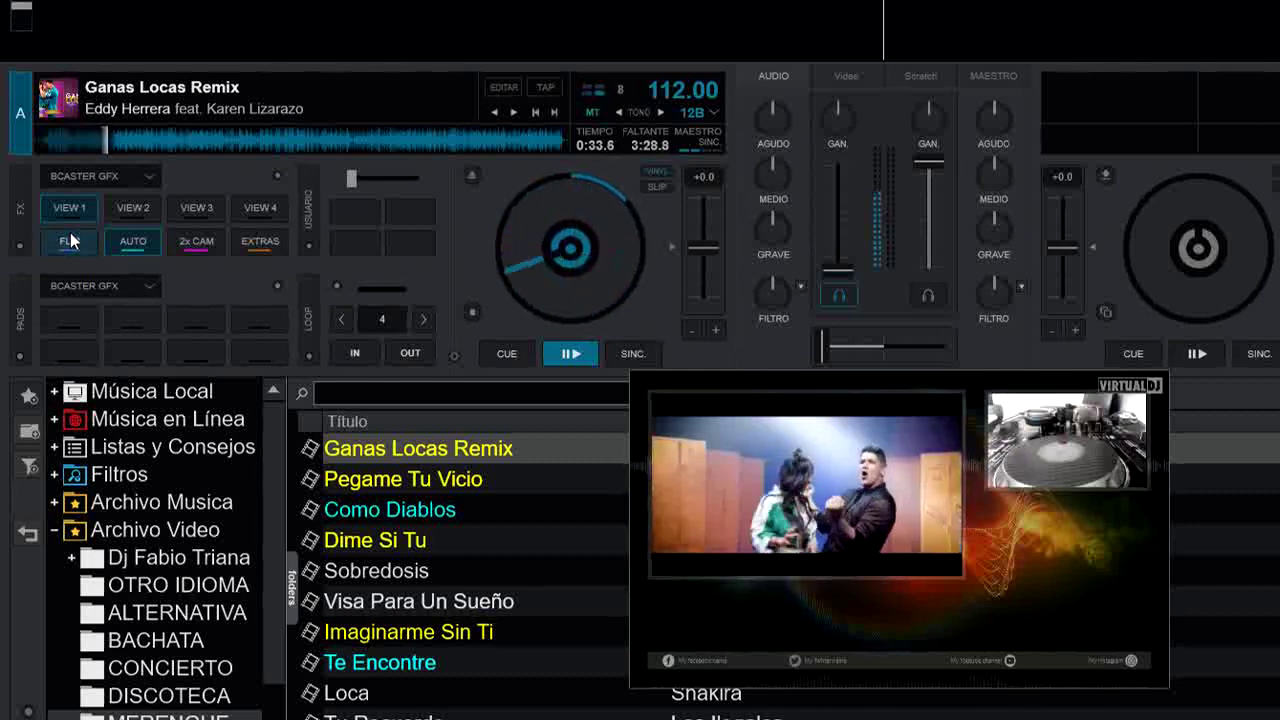
left_click(70, 234)
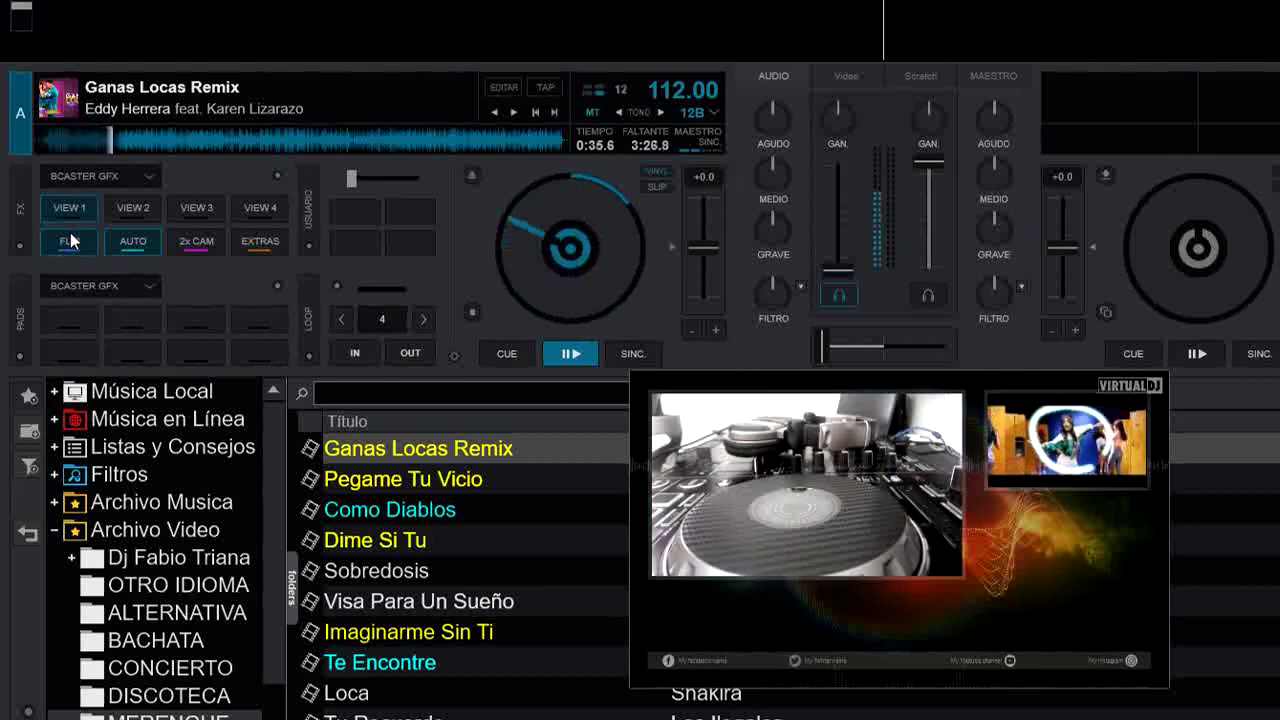
left_click(70, 236)
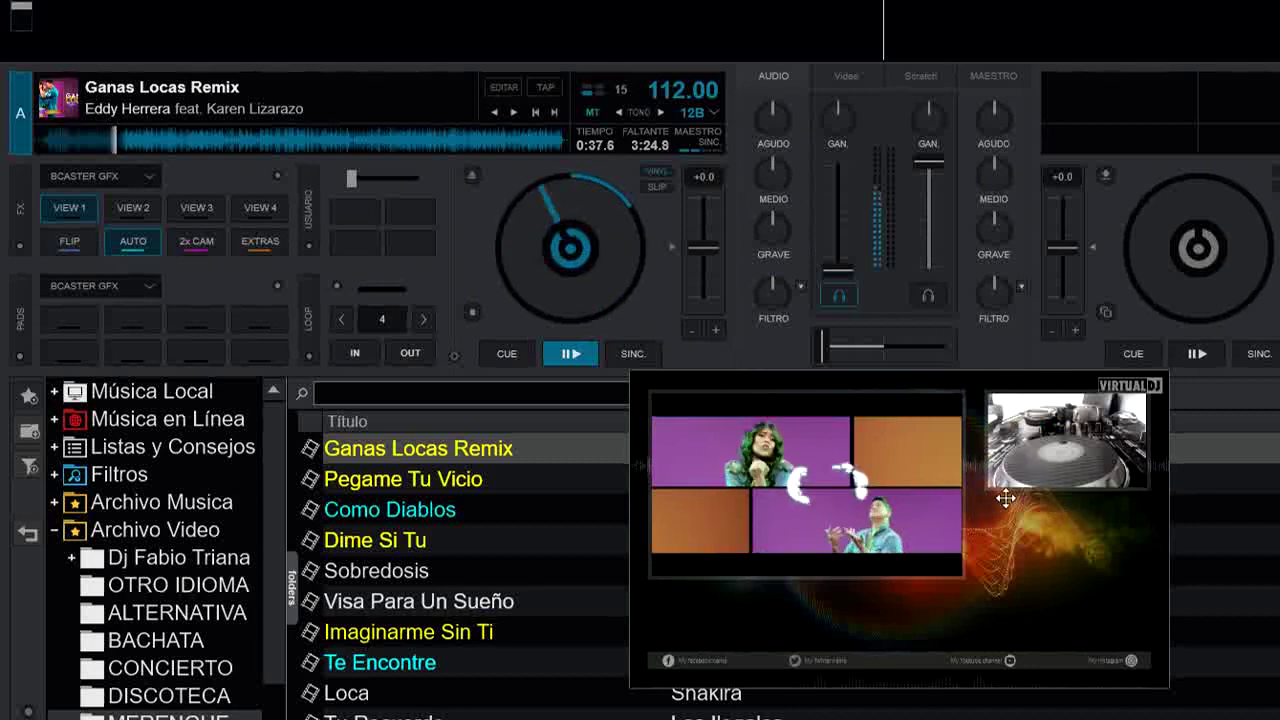
left_click(127, 255)
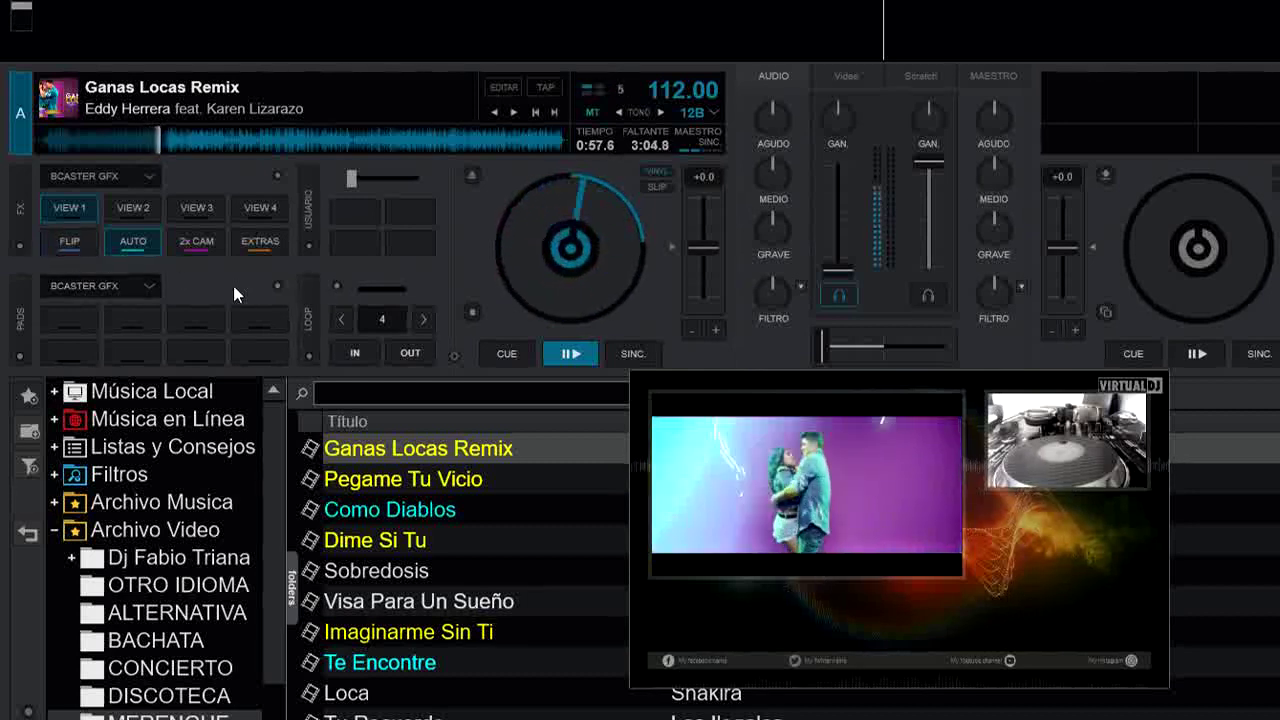
Step: Stop deck A's song at its cue point and close the floating video output window
left_click(504, 353)
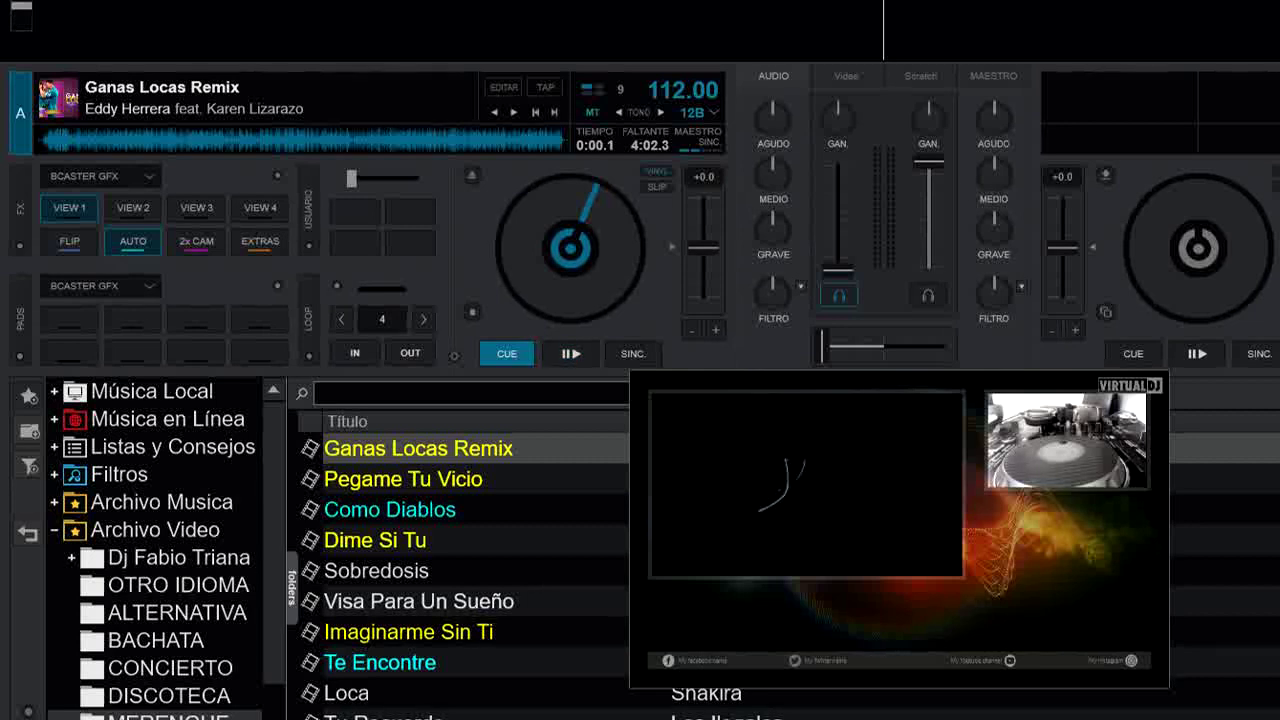
key("alt+Tab")
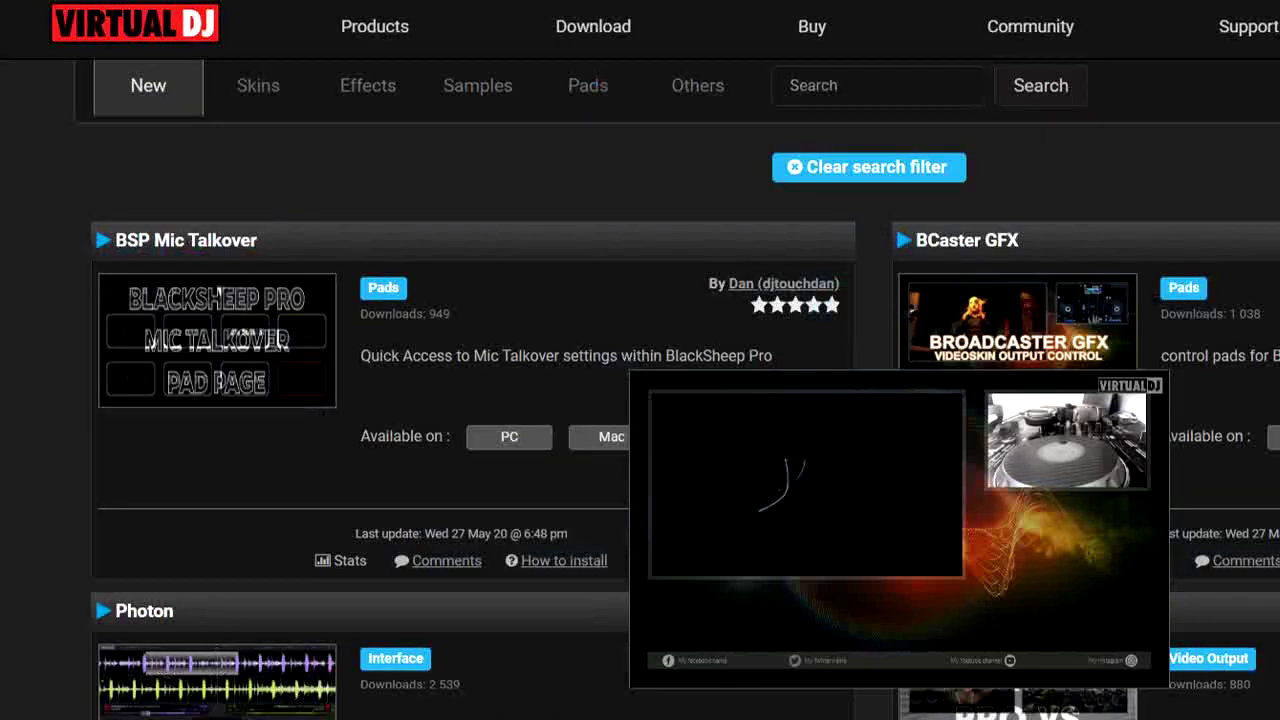
right_click(914, 491)
left_click(979, 585)
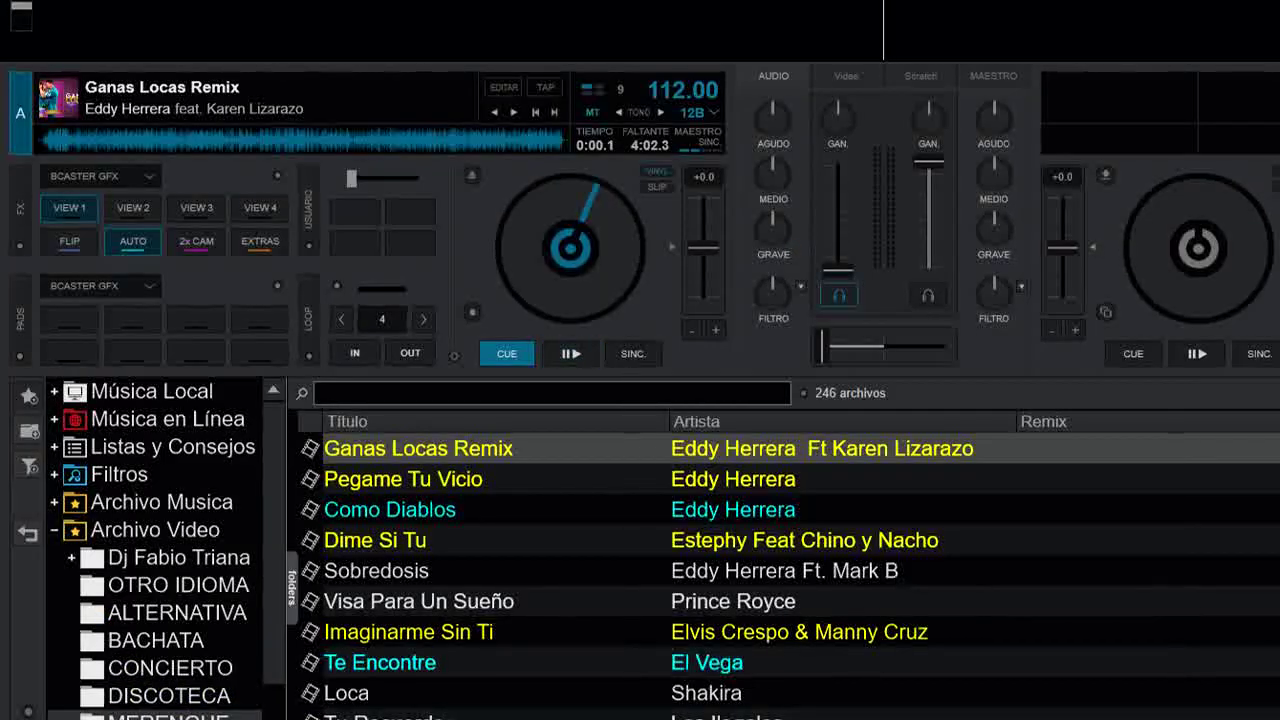
Step: Switch to the VirtualDJ add-ons page in the browser and look over the BCaster GFX, BlackSheep Pro and neighbouring listings
key("alt+Tab")
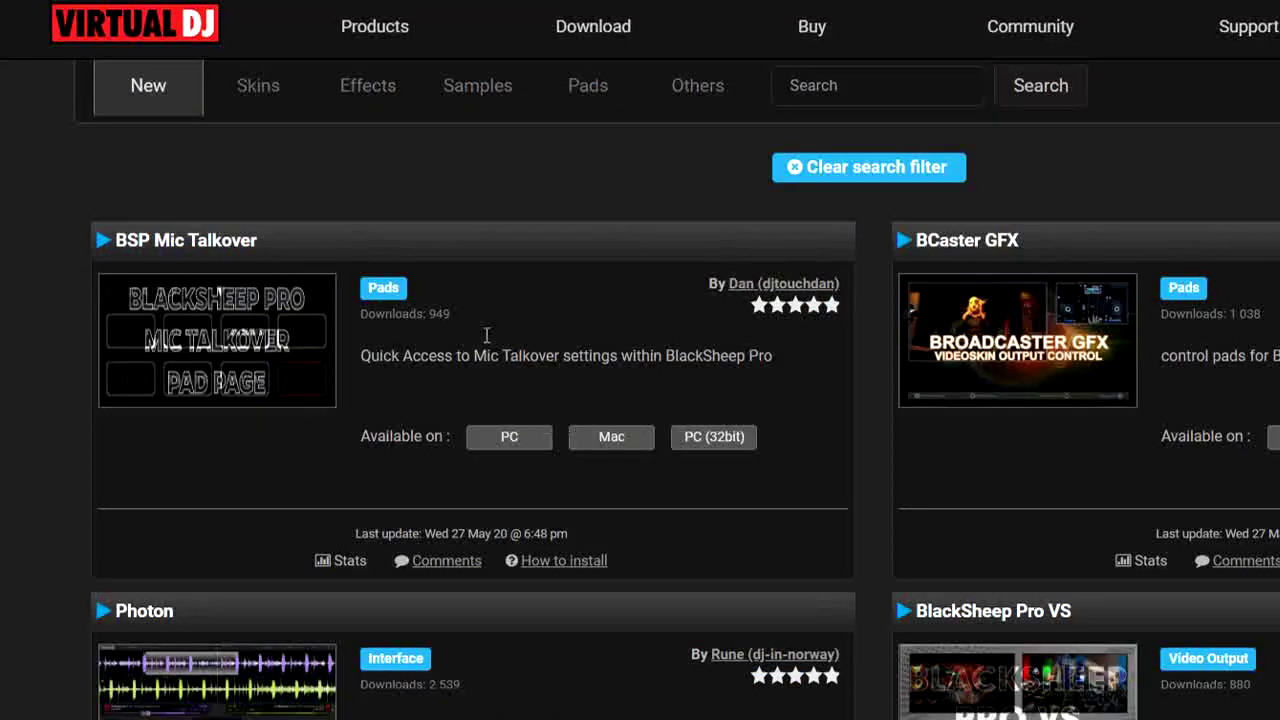
scroll(872, 420, "up", 3)
scroll(872, 420, "down", 5)
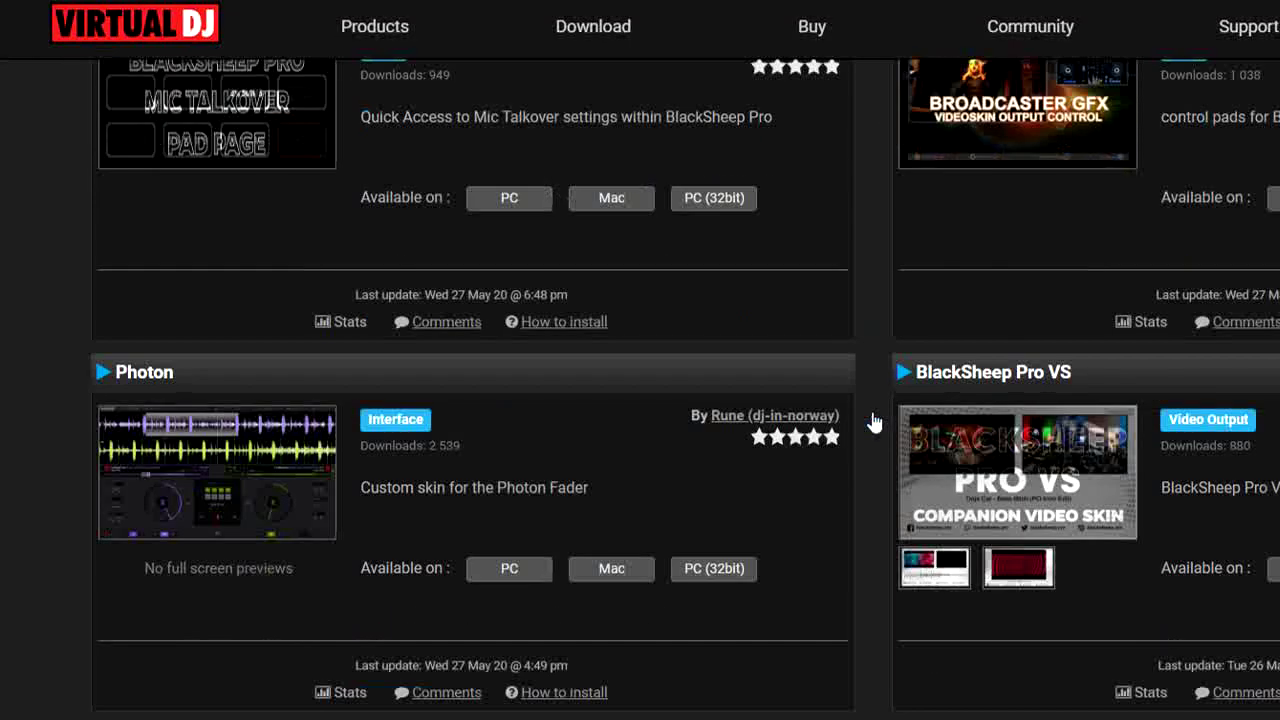
scroll(872, 420, "up", 3)
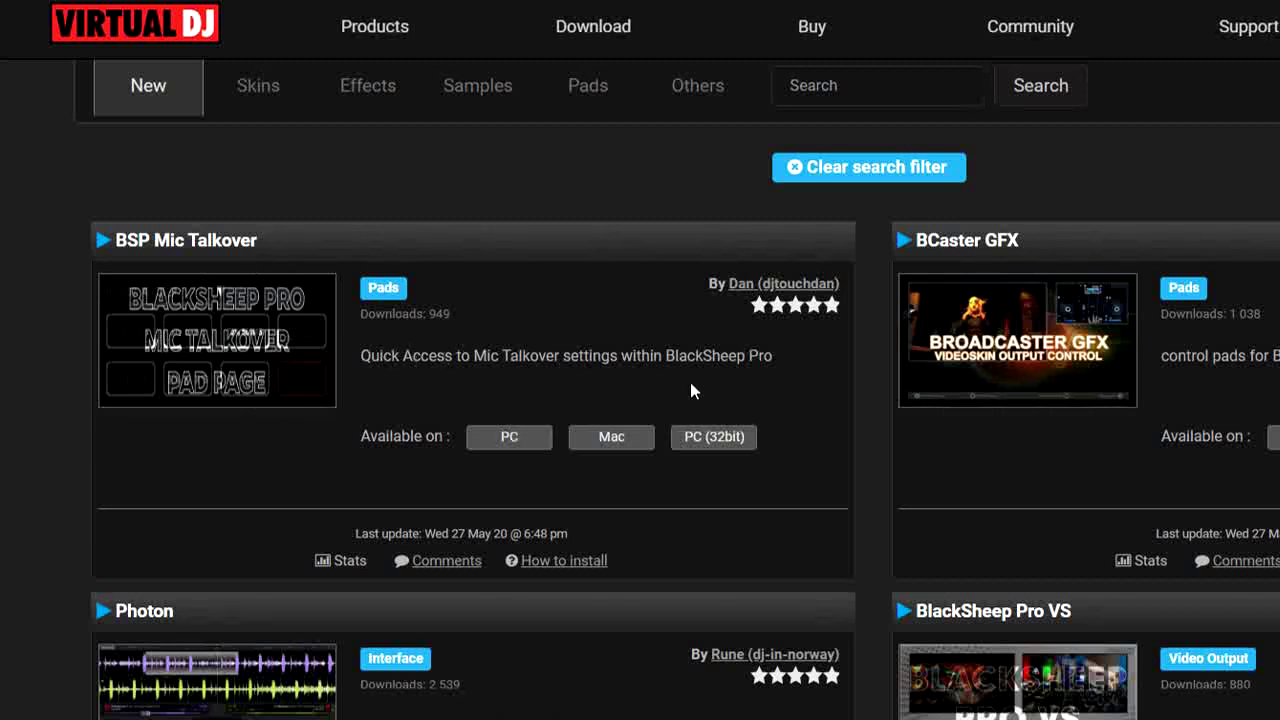
scroll(814, 410, "down", 1)
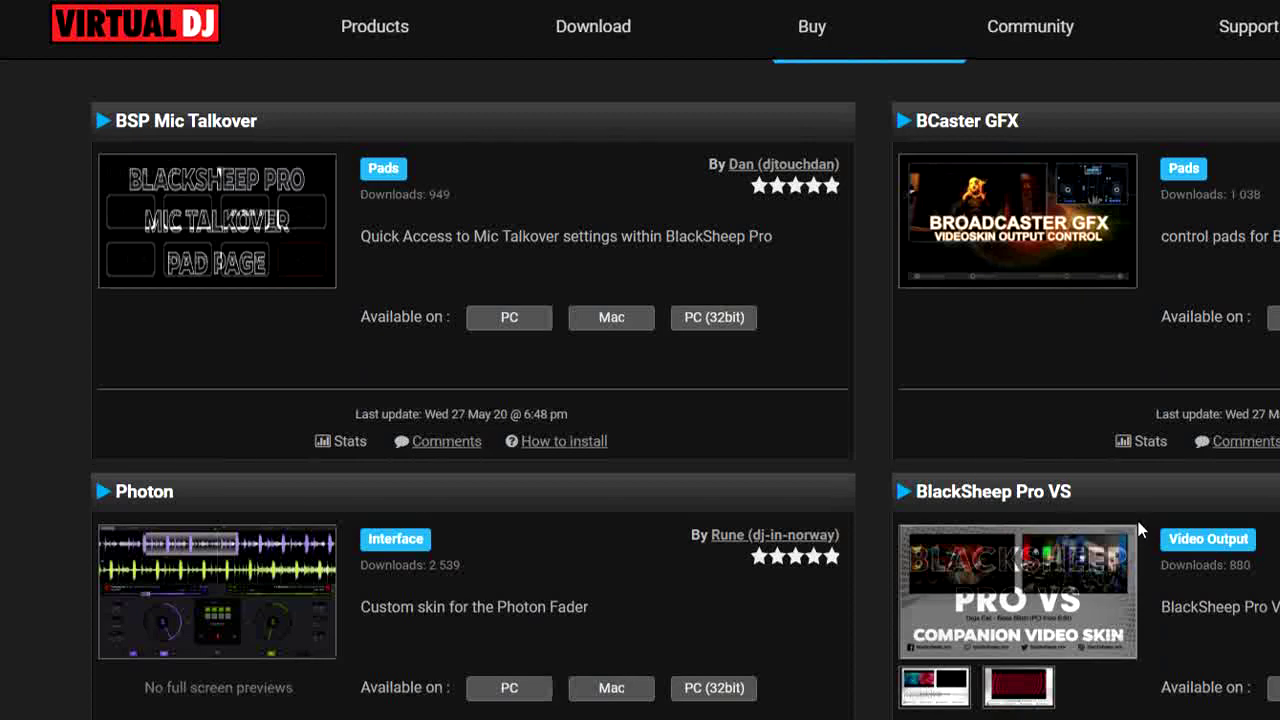
scroll(1091, 544, "down", 2)
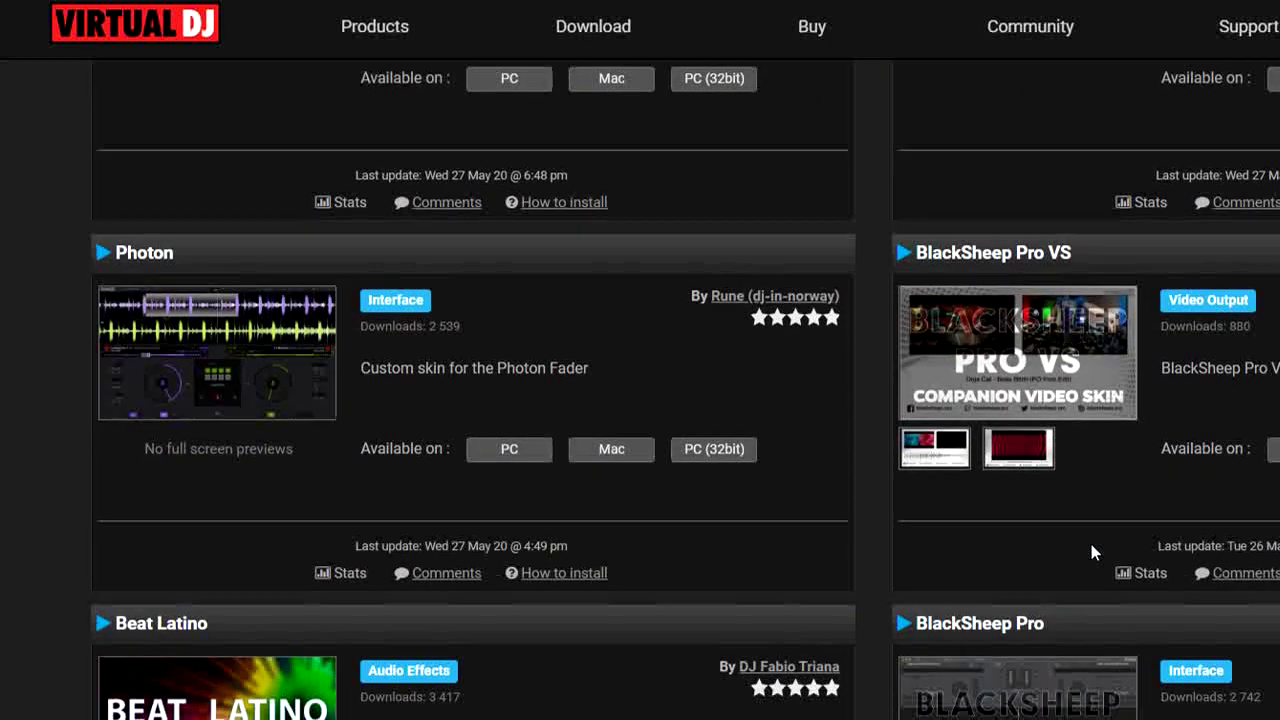
scroll(1080, 540, "up", 4)
scroll(1072, 540, "down", 2)
scroll(971, 523, "up", 4)
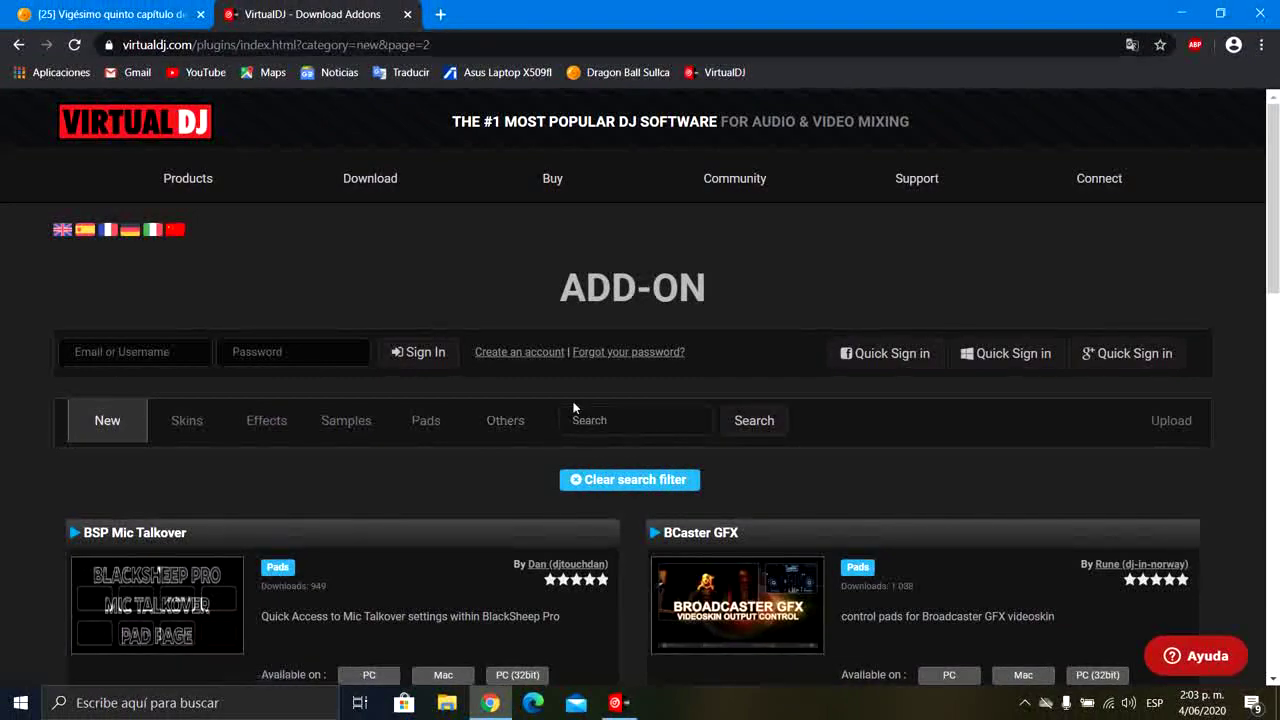
Step: Open page 1 of the new add-ons and look through its listings down to Broadcaster GFX - Boilerplate and BlackSheep Pro VS Pads
scroll(551, 418, "down", 1)
scroll(551, 418, "down", 10)
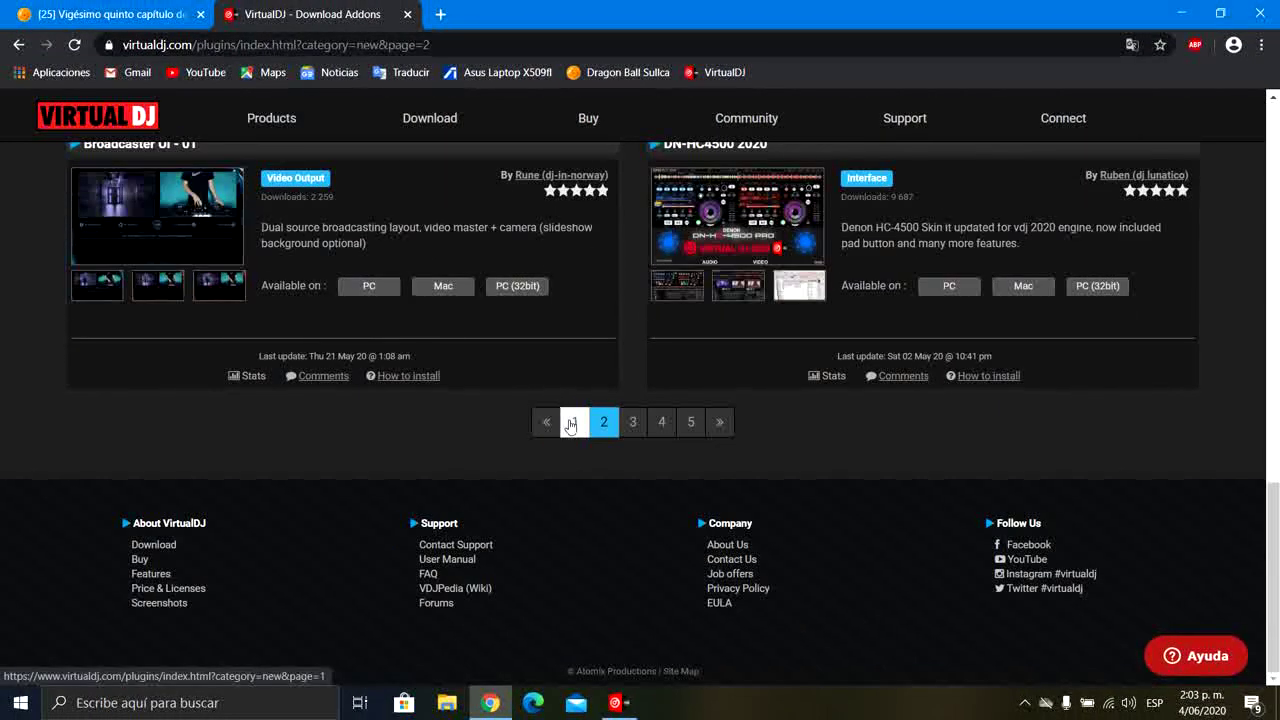
left_click(576, 424)
scroll(660, 466, "down", 7)
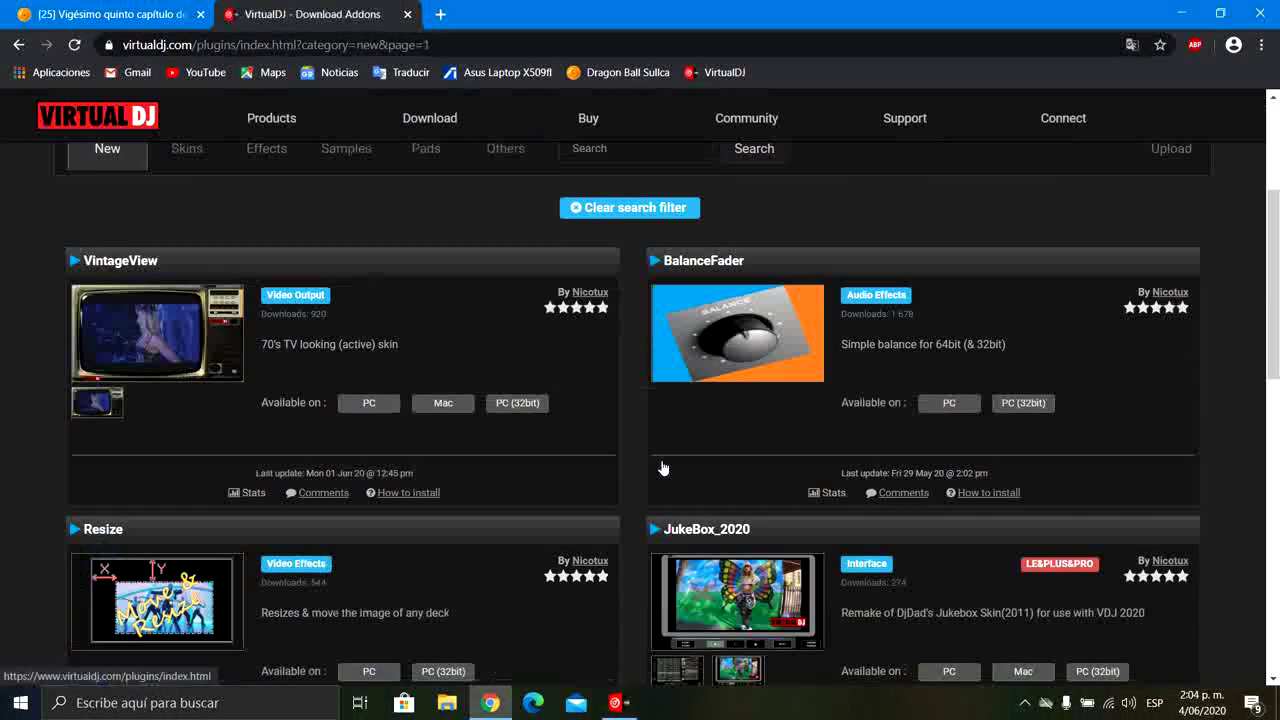
scroll(661, 466, "down", 3)
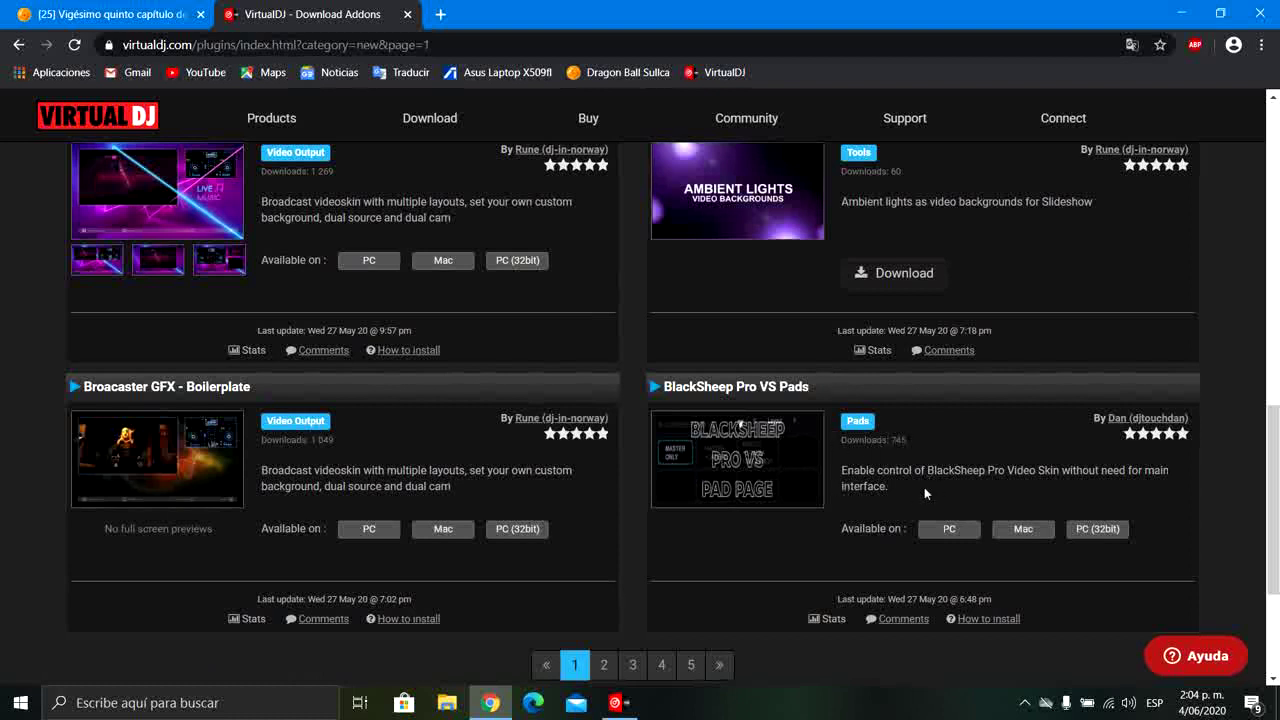
Step: Return to page 2 of the new add-ons and review the BCaster GFX, BlackSheep Pro VS and BlackSheep Pro listings
left_click(603, 665)
scroll(493, 448, "down", 2)
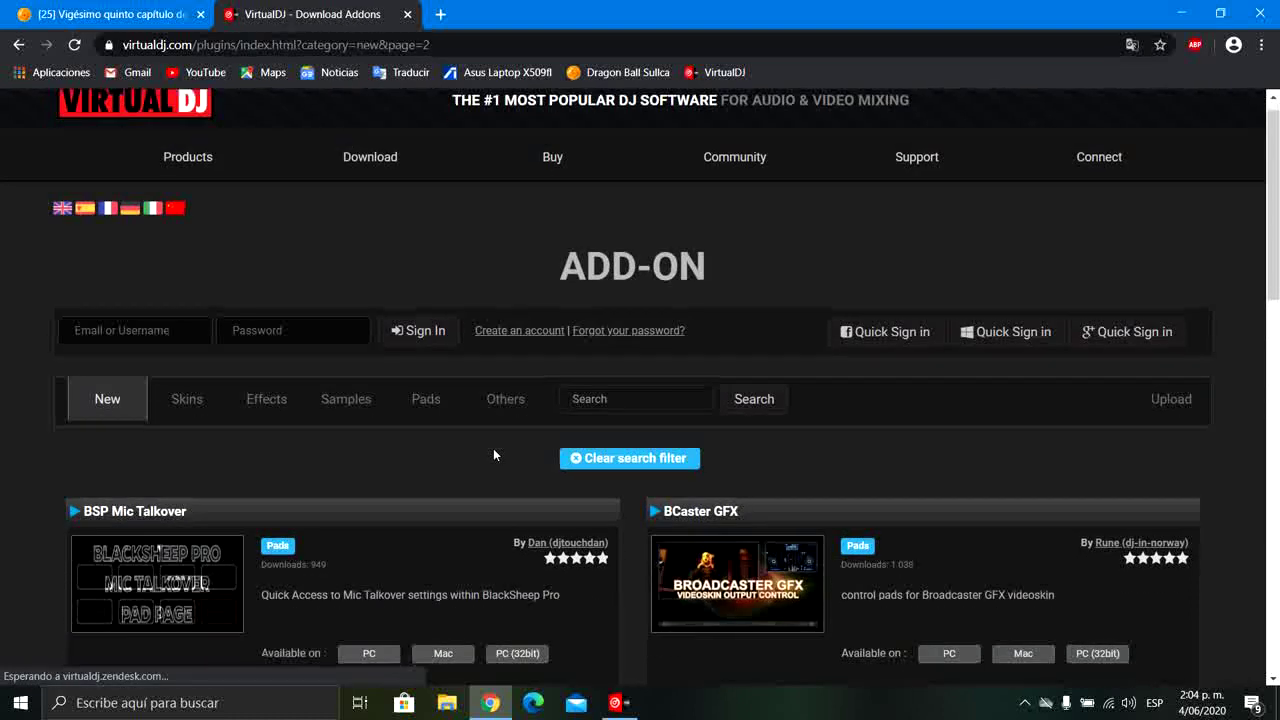
scroll(330, 312, "down", 3)
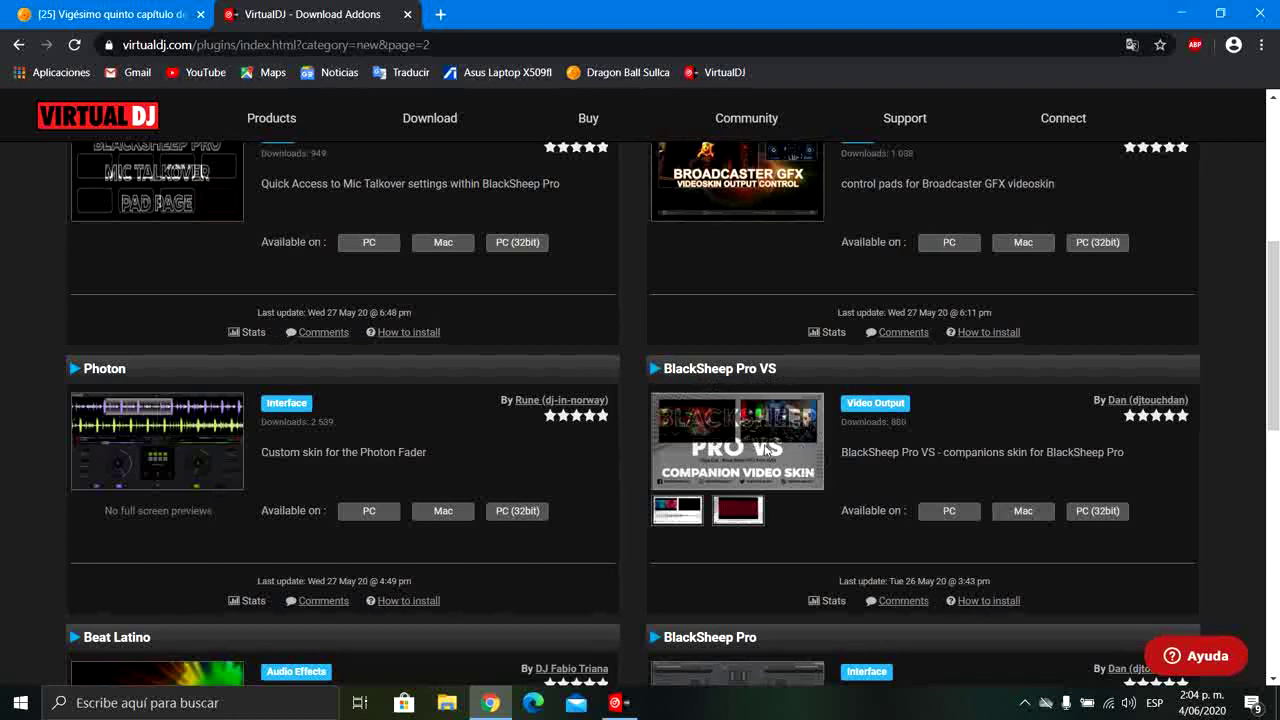
scroll(764, 444, "up", 2)
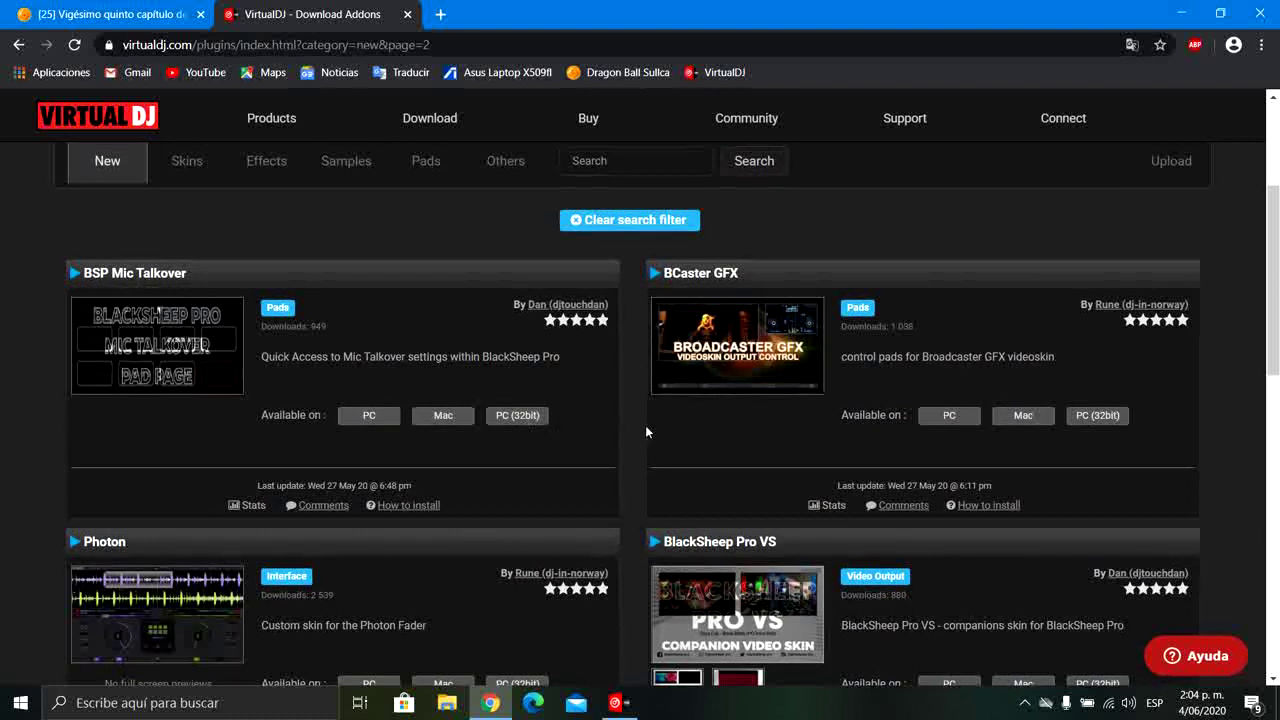
scroll(646, 430, "down", 4)
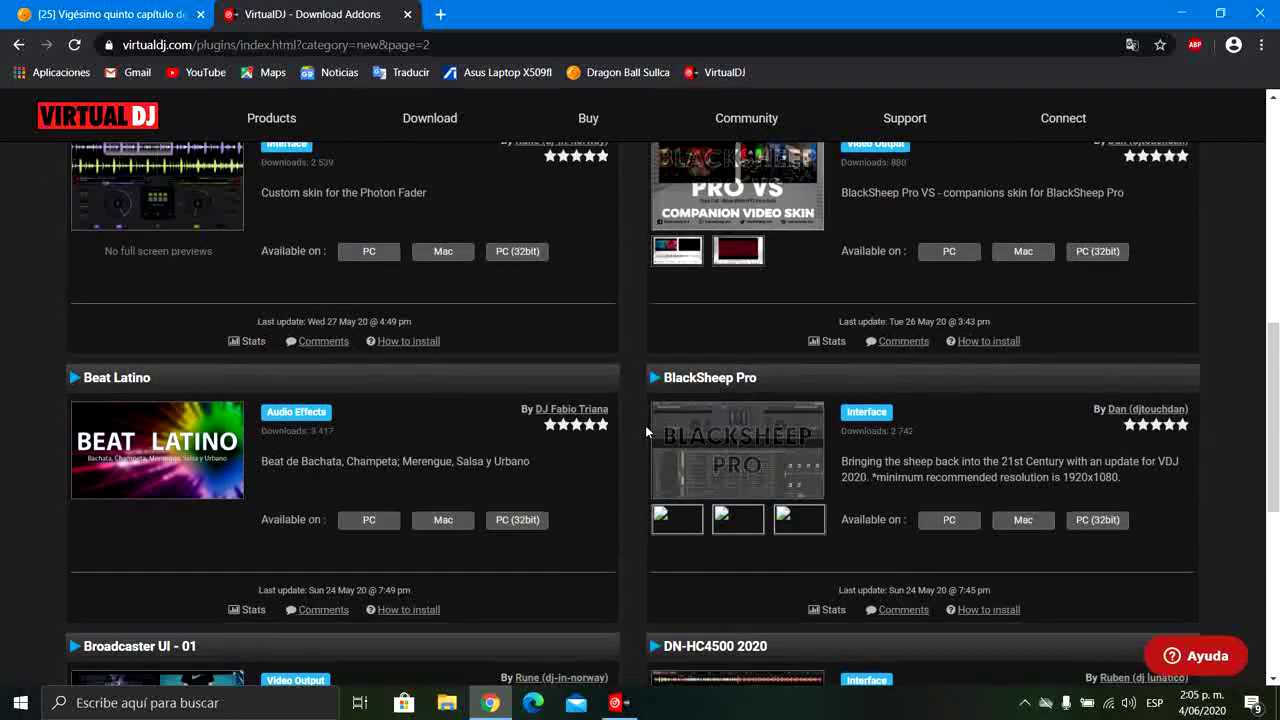